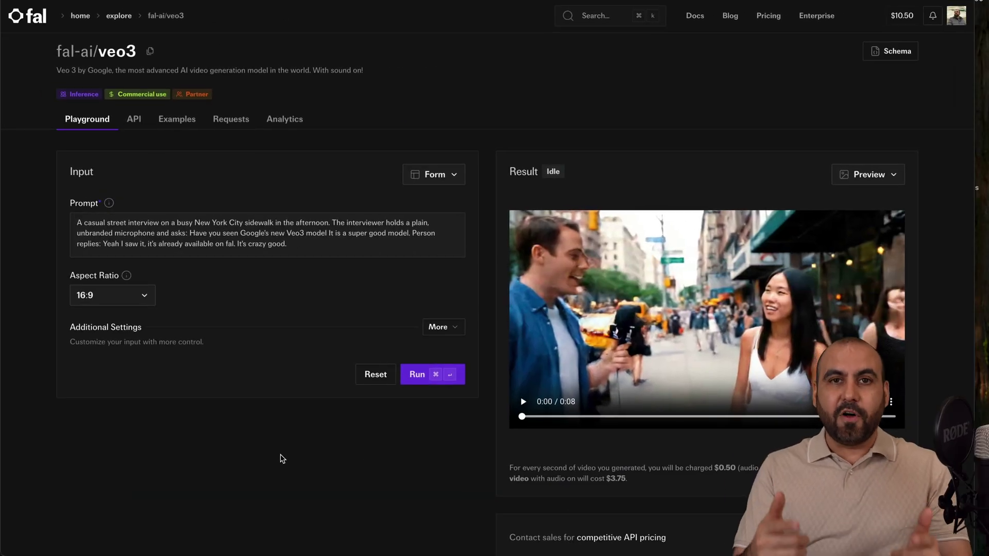
- Review the Veo3 model page, highlighting the model name and selecting the example prompt
left_click_drag(98, 52, 144, 54)
left_click(234, 60)
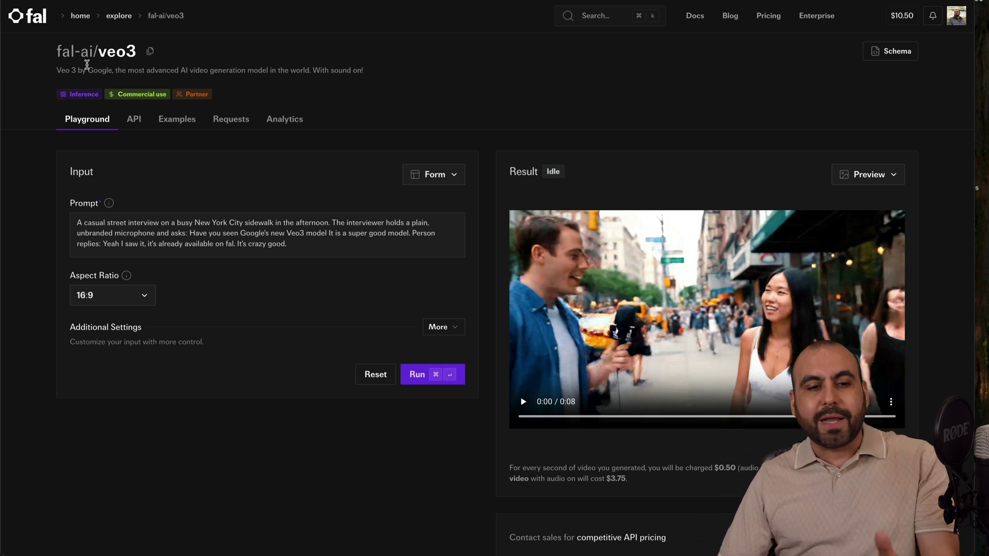
left_click(117, 228)
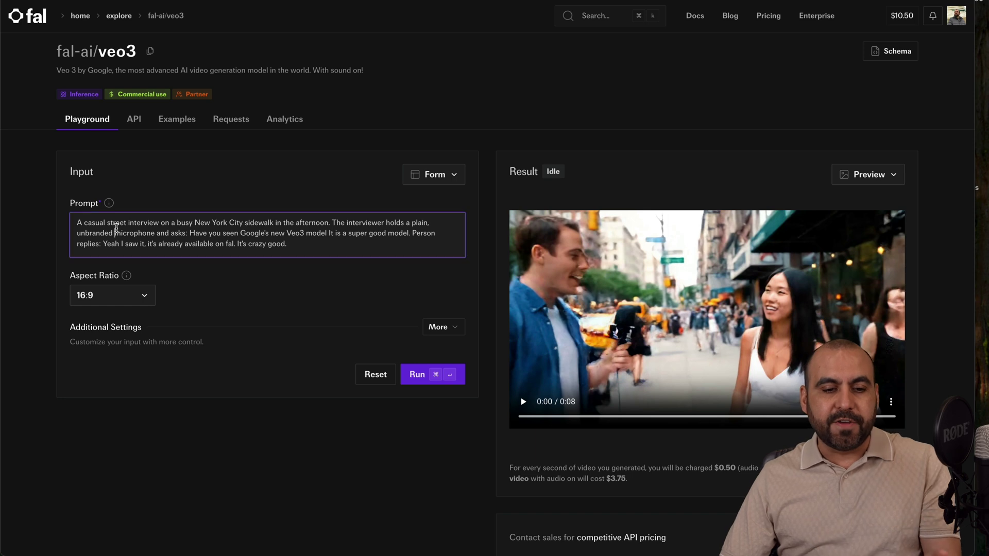
key("ctrl+a")
left_click(518, 458)
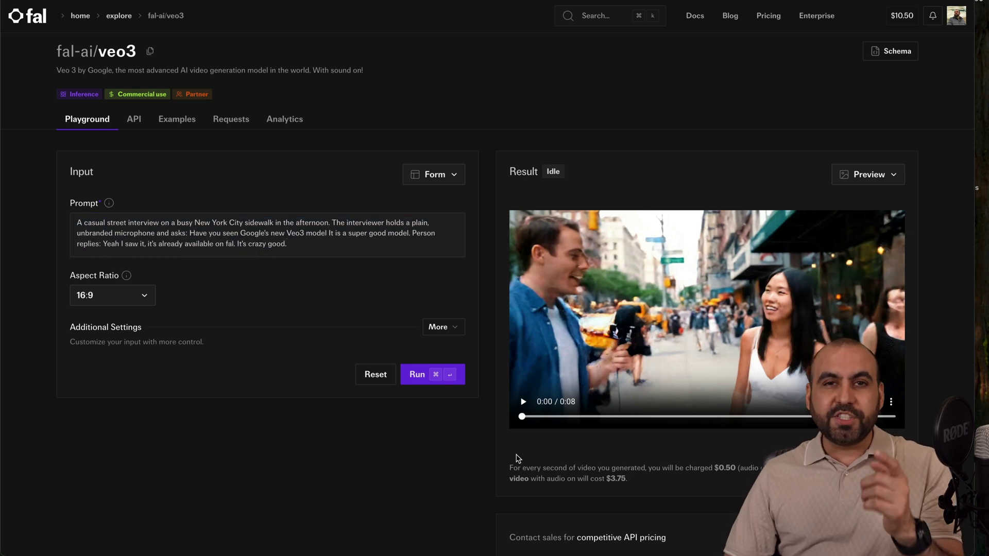
- Play and stop the sample result video, peek at extra settings, then focus the email field
left_click(523, 402)
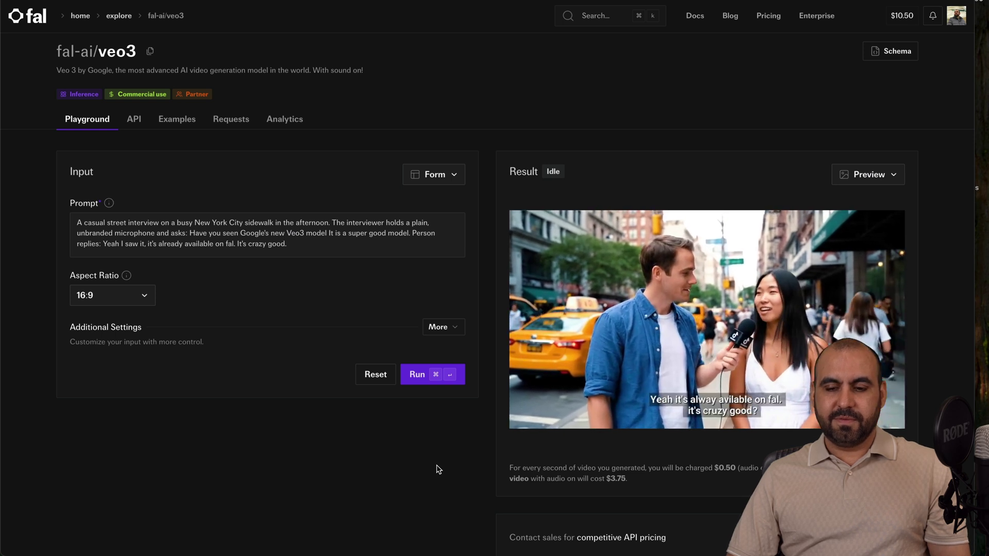
mouse_move(535, 408)
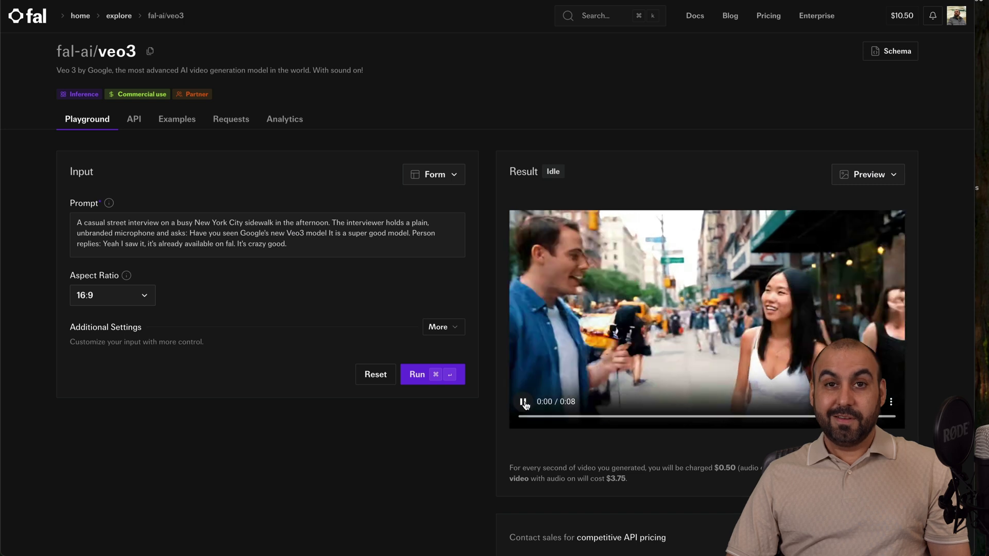
left_click(523, 403)
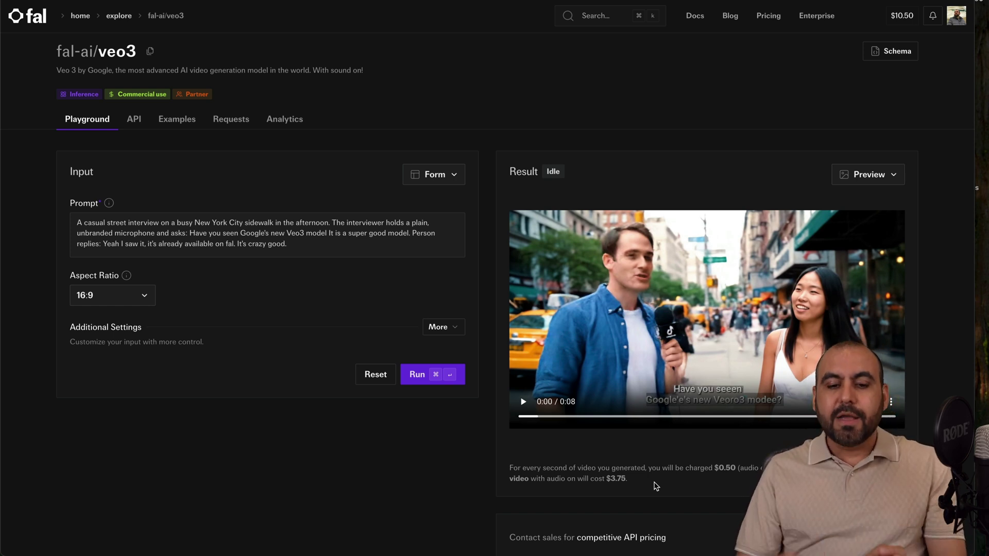
left_click(445, 327)
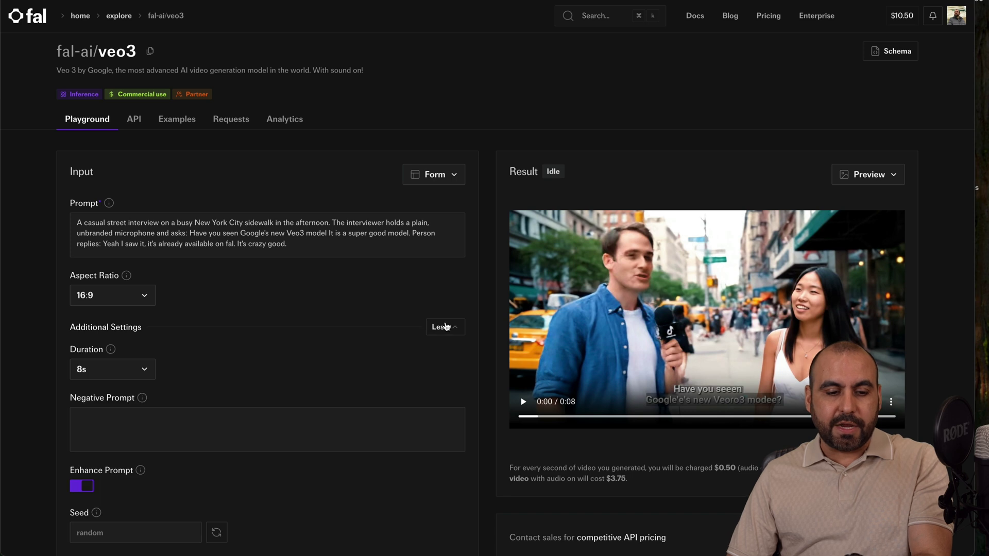
left_click(445, 326)
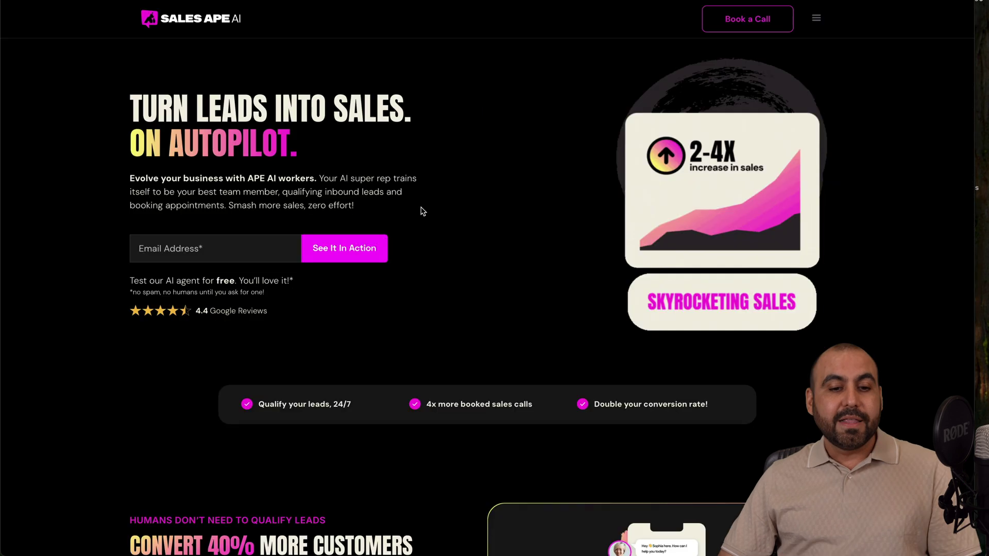
left_click(224, 249)
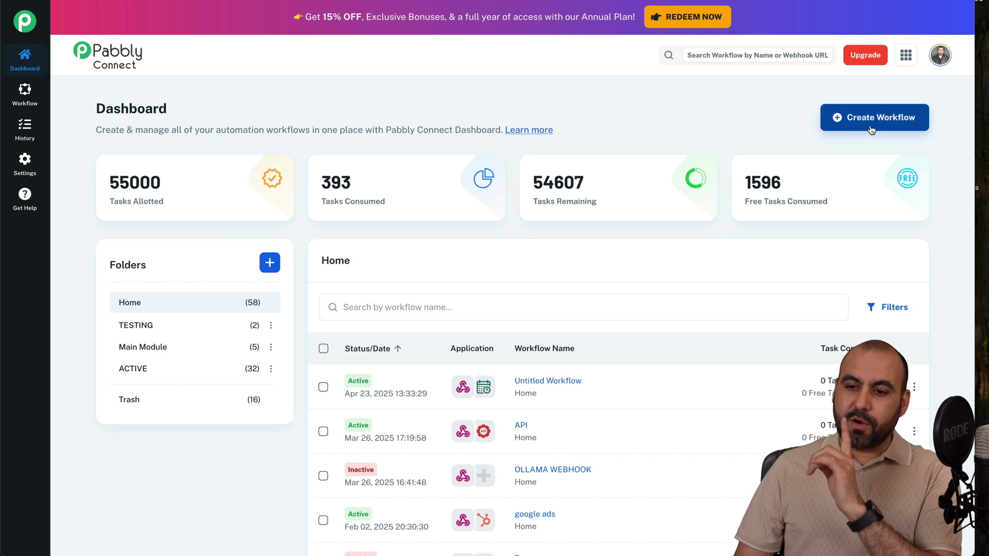
- Create a workflow called 'Fal AI videos', keeping the Home folder
left_click(871, 126)
triple_click(424, 251)
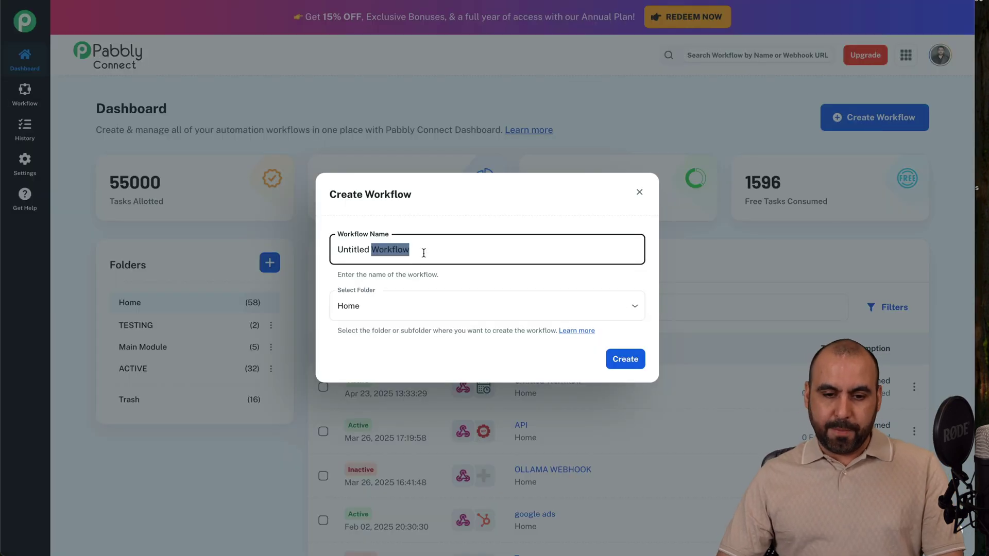
type("Fal AI videos")
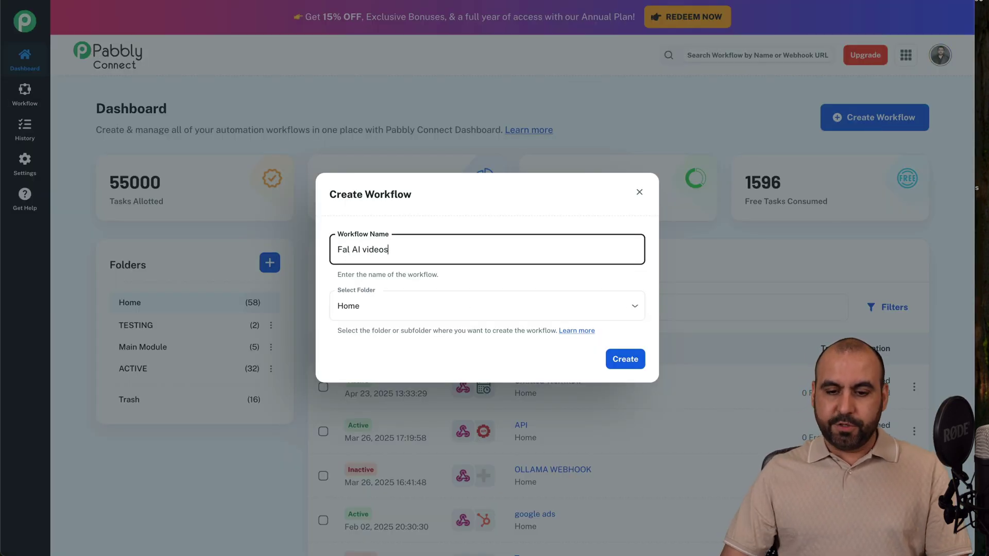
left_click(625, 361)
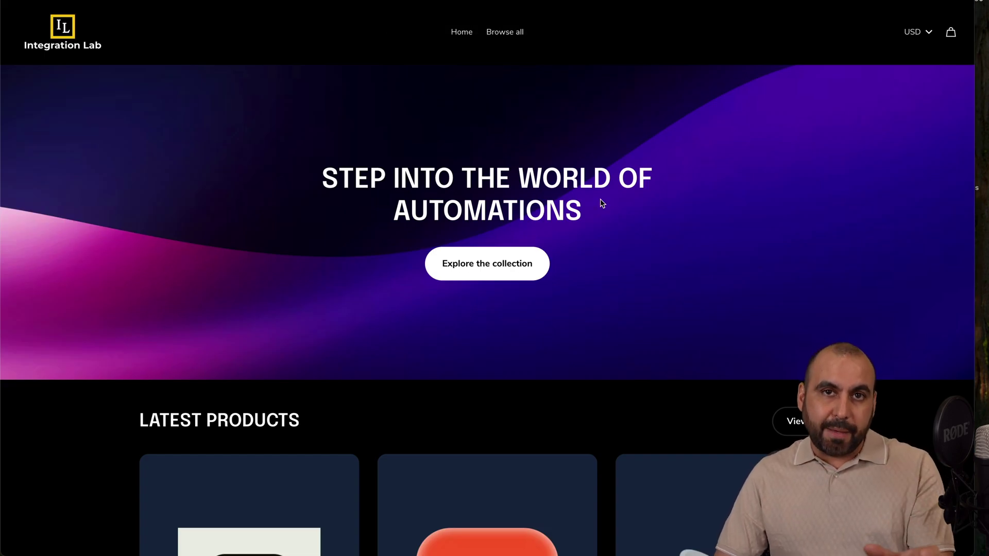
- Scroll the Integration Lab store to the FAL.AI - Video Models card and open its product page
scroll(602, 203, "down", 4)
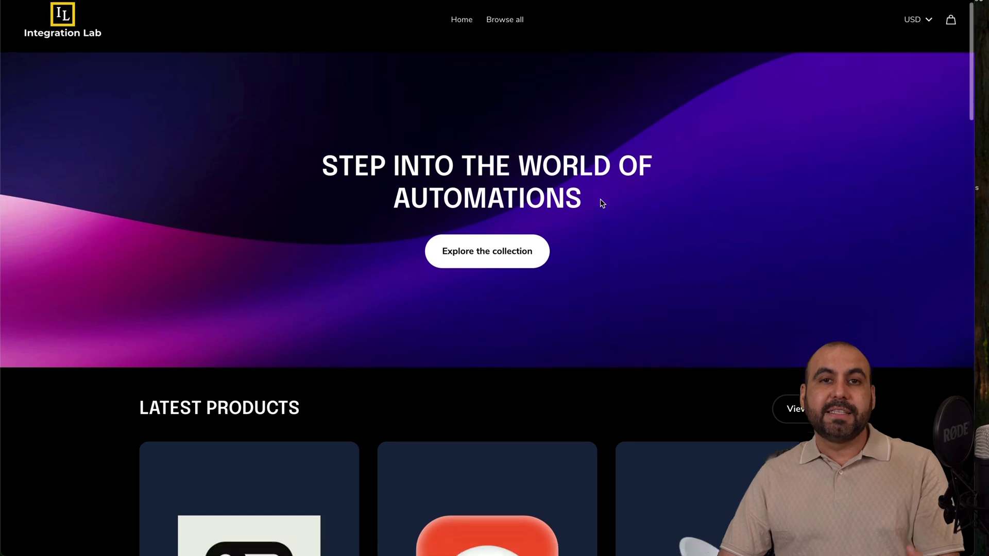
scroll(603, 200, "down", 15)
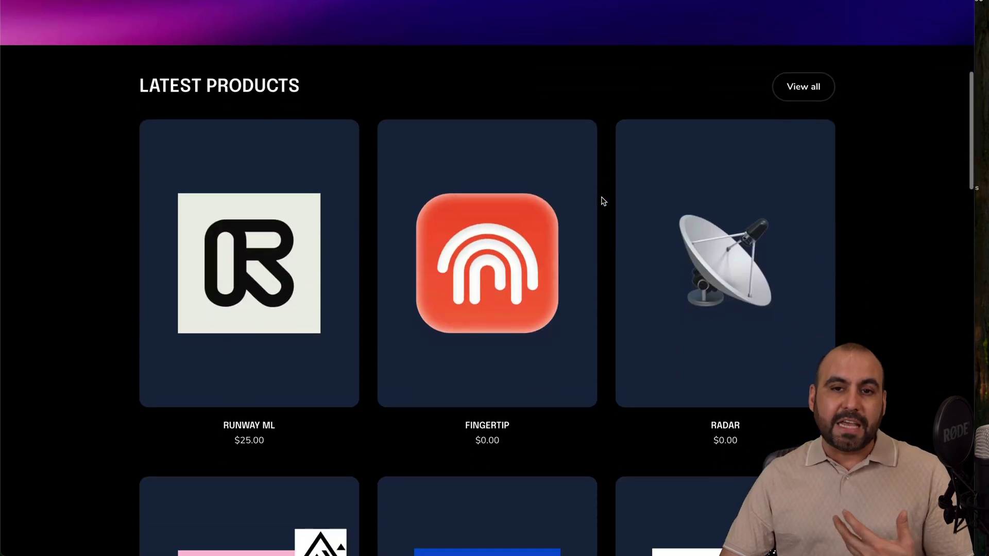
scroll(603, 201, "down", 5)
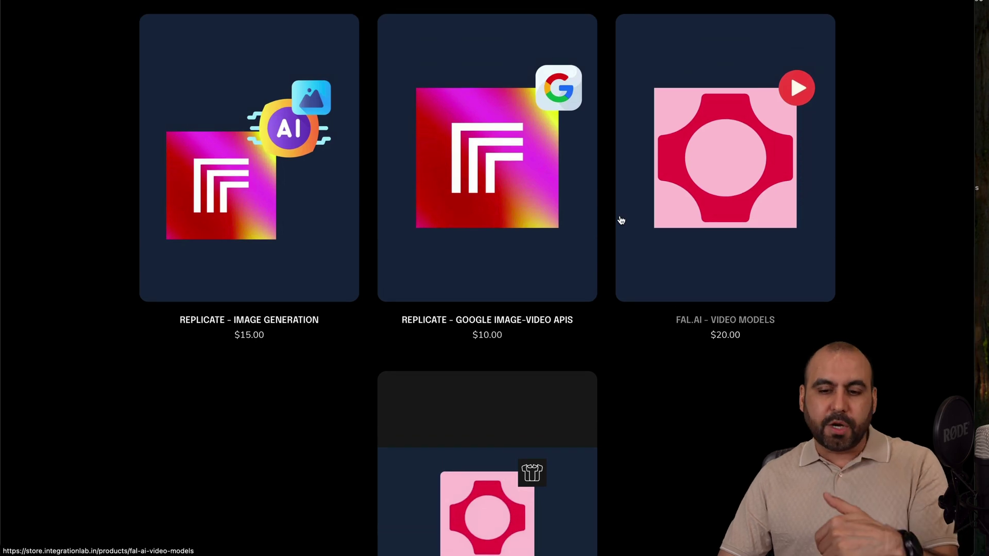
left_click(723, 195)
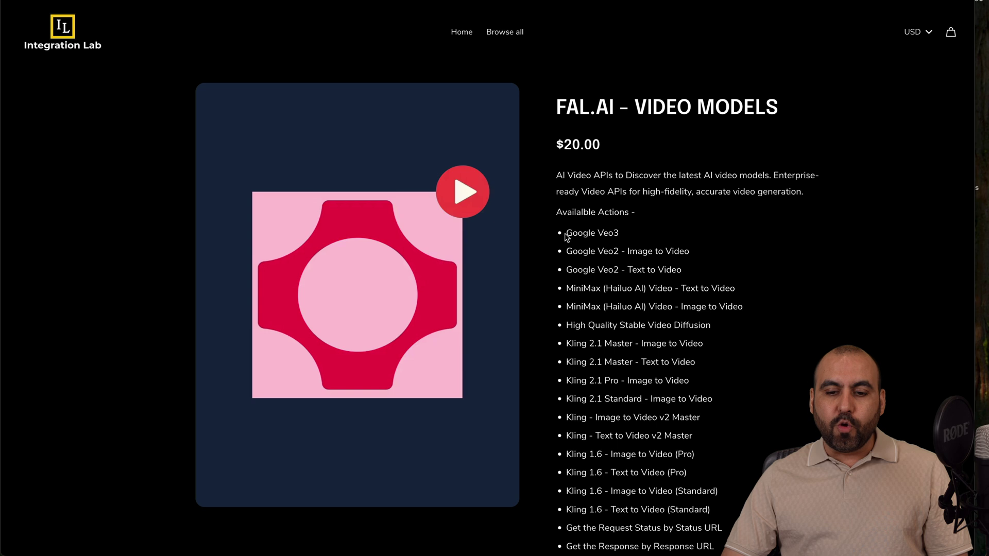
- Highlight the product's list of available video model actions and its $20.00 price
left_click_drag(565, 232, 723, 492)
scroll(723, 491, "down", 4)
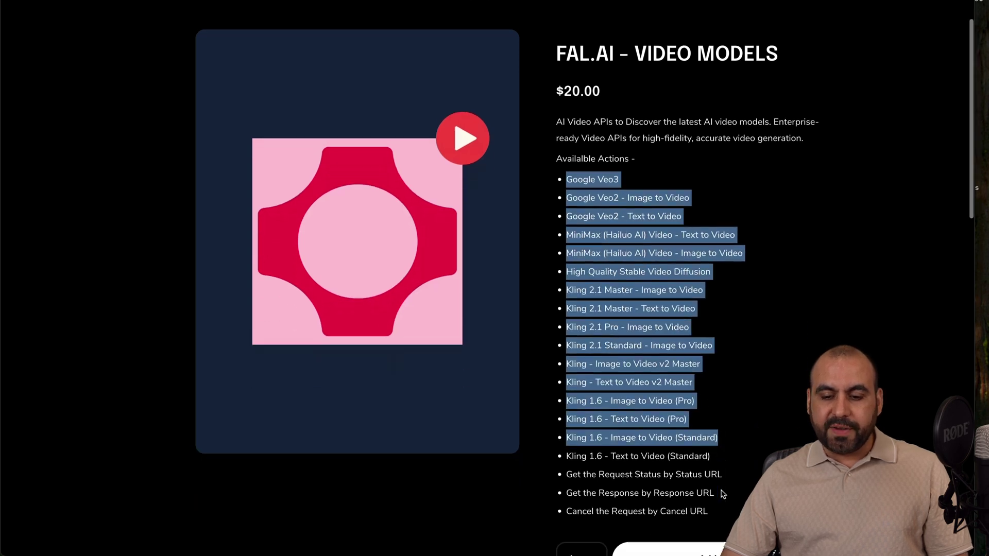
left_click(711, 338)
scroll(711, 340, "up", 3)
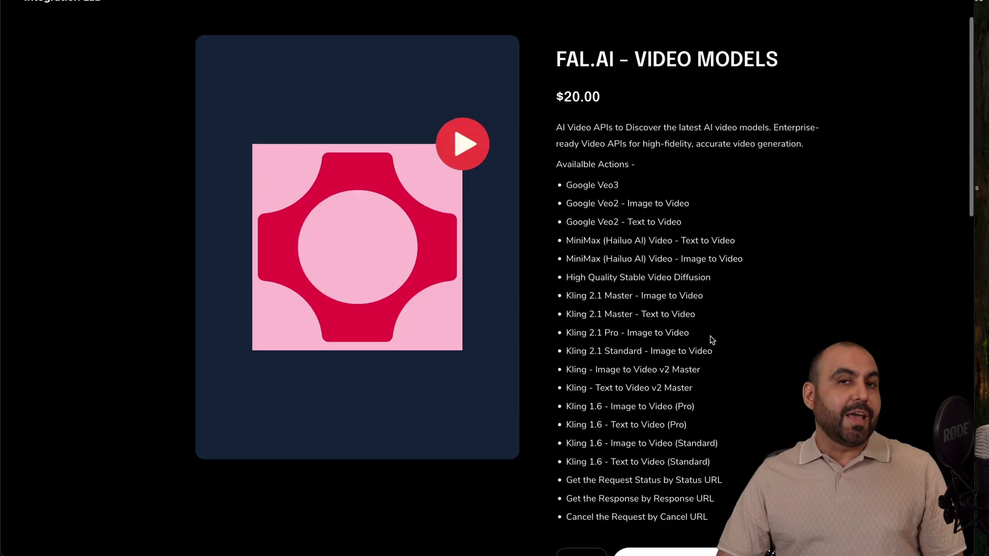
scroll(711, 340, "up", 2)
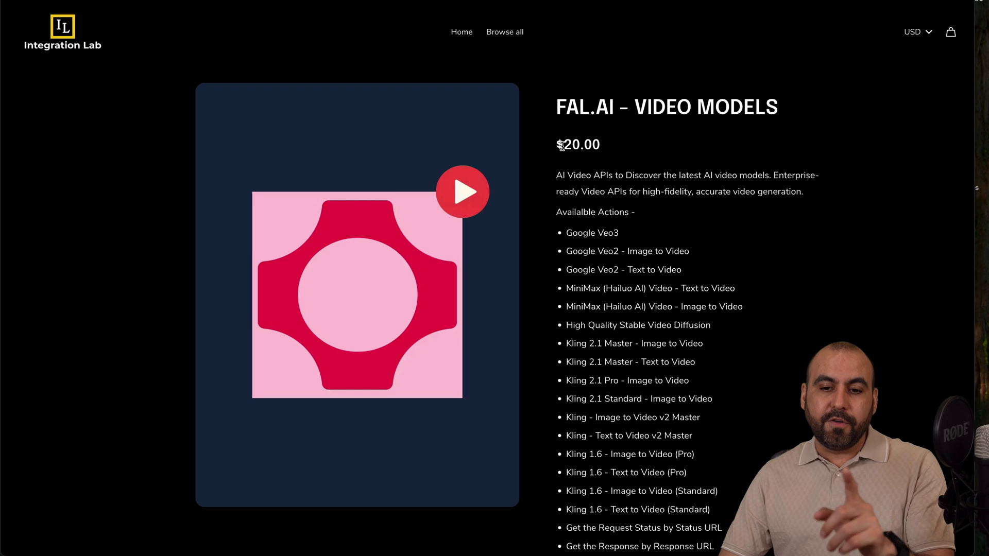
left_click_drag(561, 145, 609, 150)
left_click(609, 150)
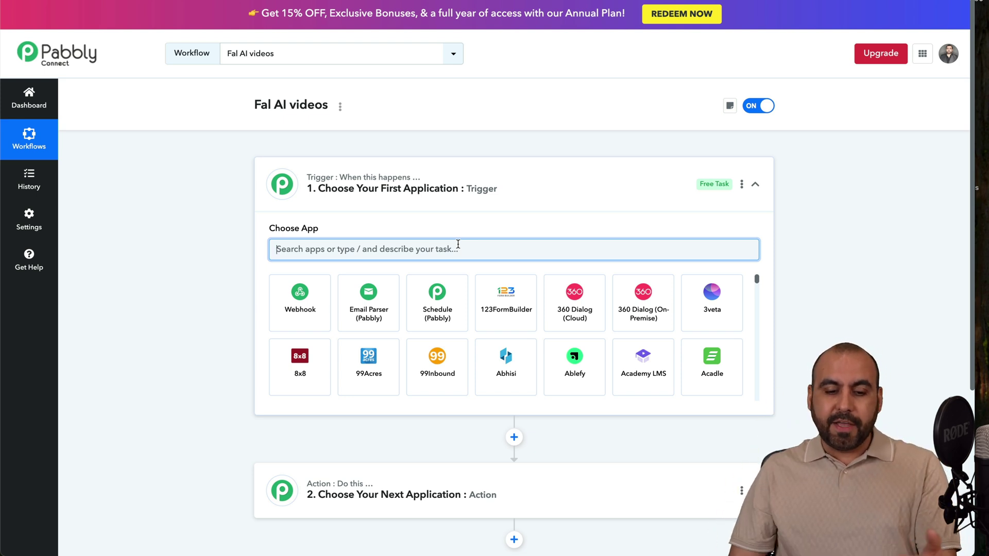
- Search 'jotform' and set Jotform as the trigger app, leaving the trigger event unchosen
scroll(458, 243, "down", 5)
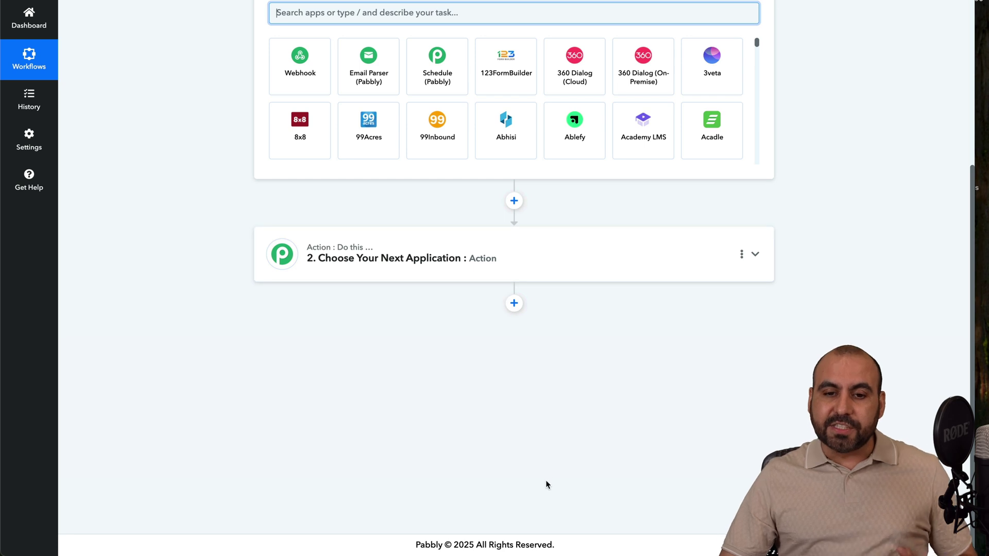
scroll(546, 480, "up", 4)
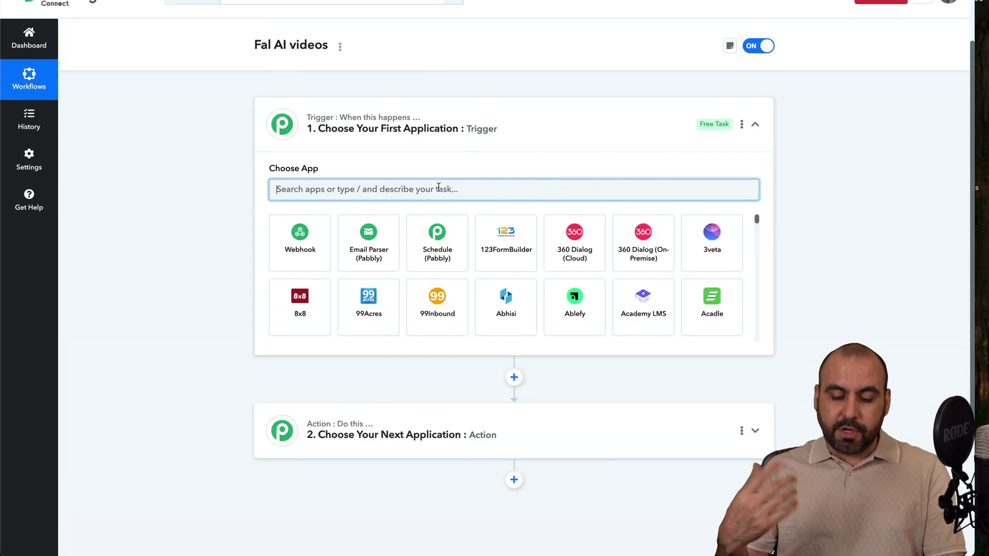
type("jotform")
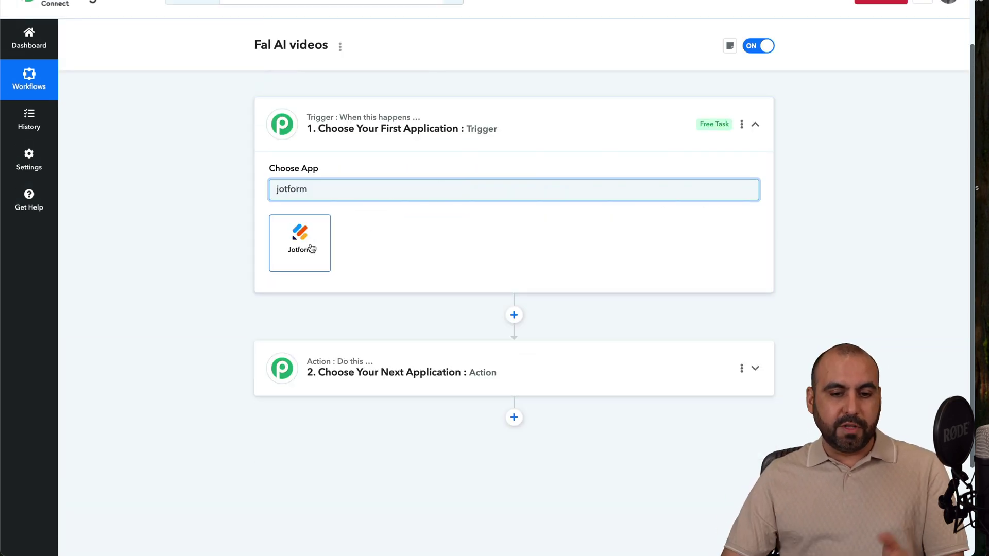
left_click(305, 248)
left_click(343, 239)
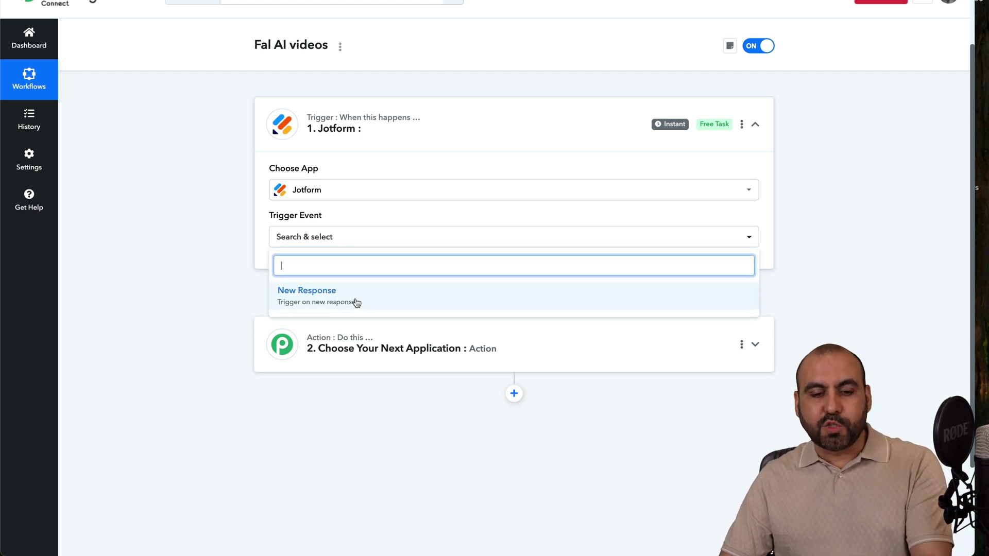
left_click(209, 213)
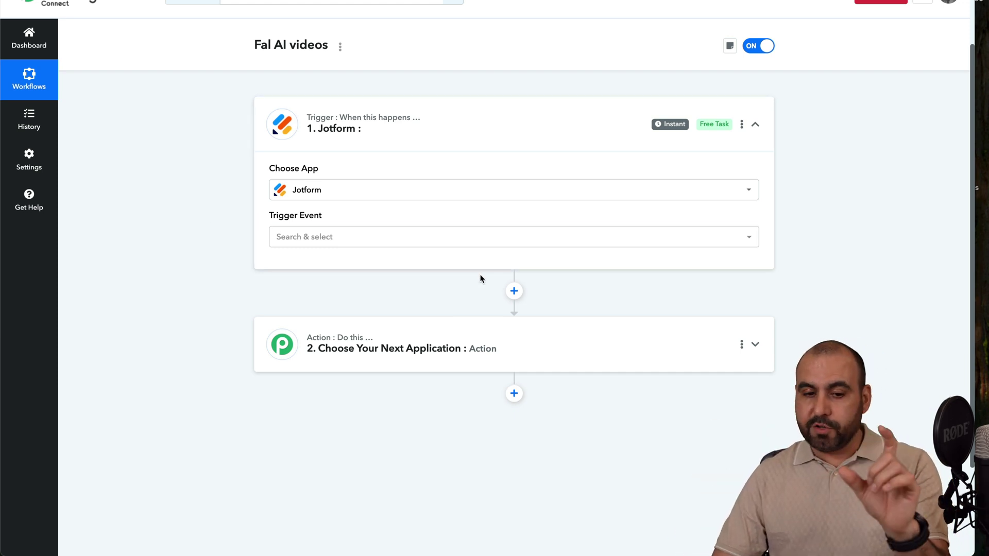
- Add an action step using Fal.ai - Video Models with the Google Veo3 (Private) event
left_click(506, 343)
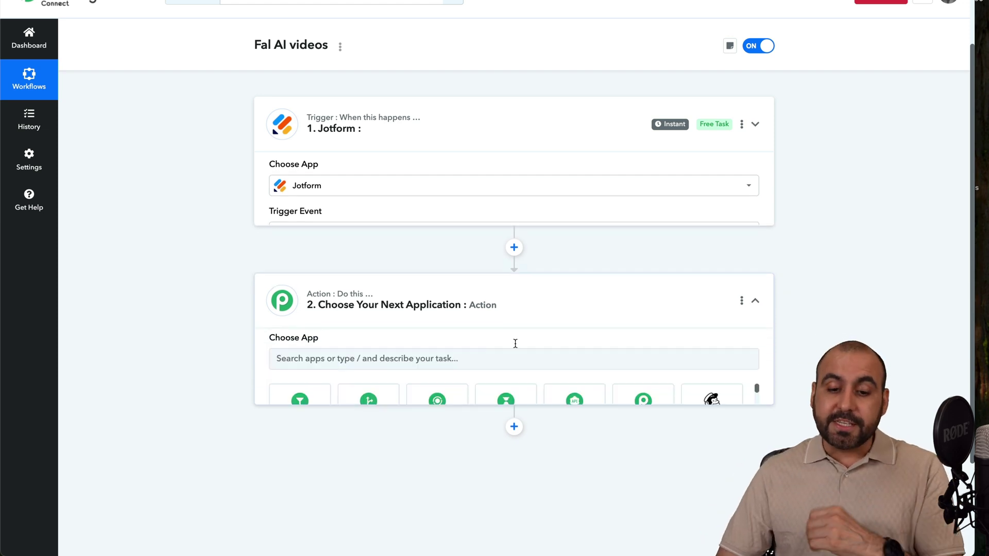
left_click(402, 196)
type("fal")
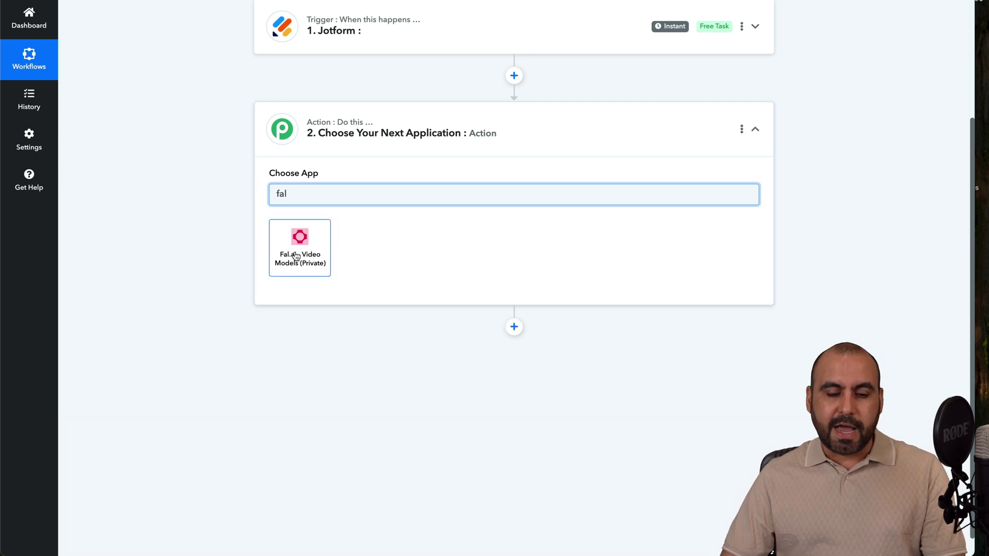
left_click(320, 249)
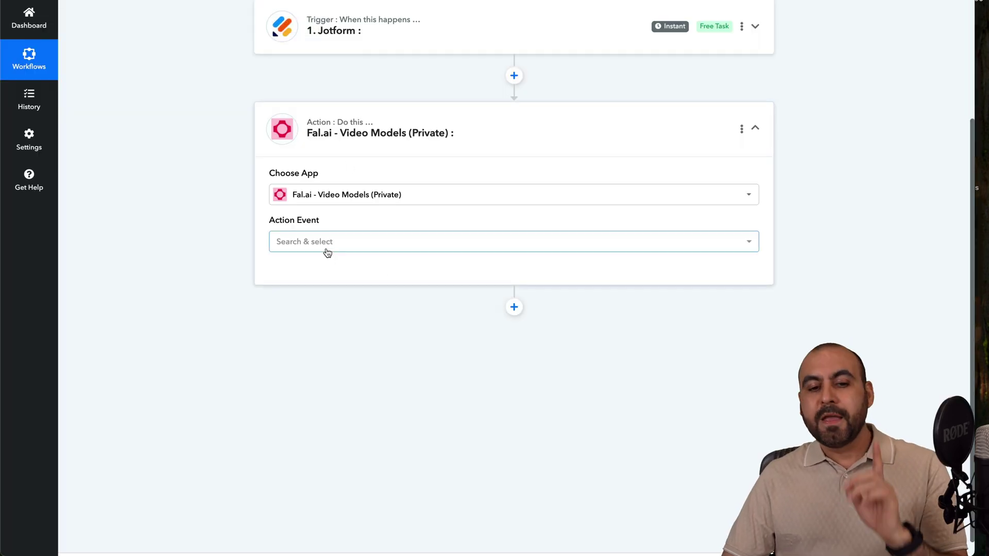
left_click(361, 248)
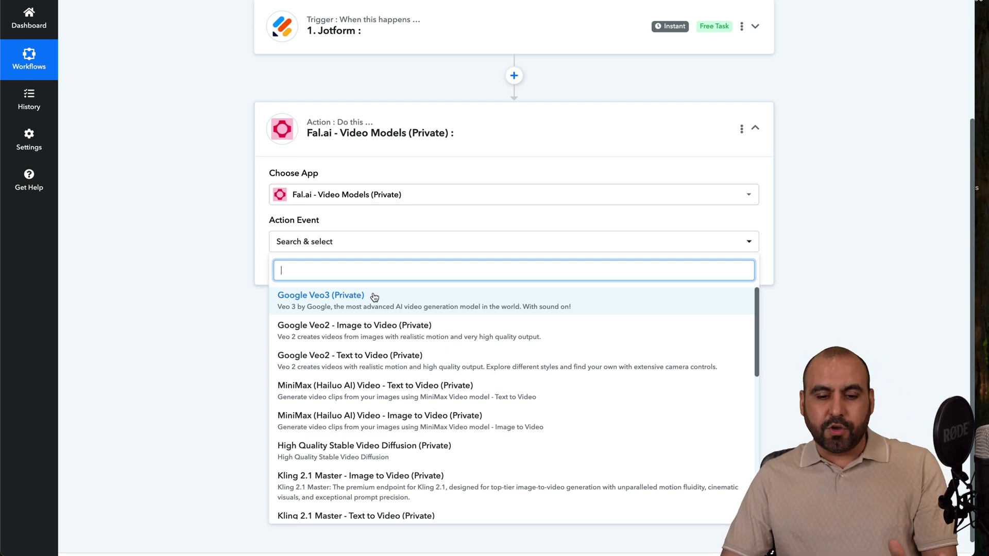
scroll(375, 297, "down", 3)
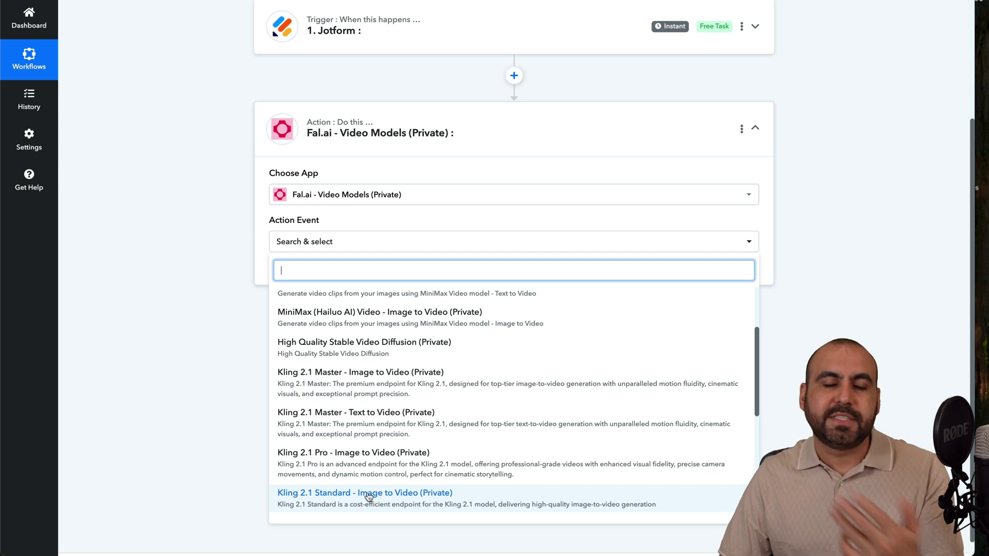
scroll(355, 360, "up", 3)
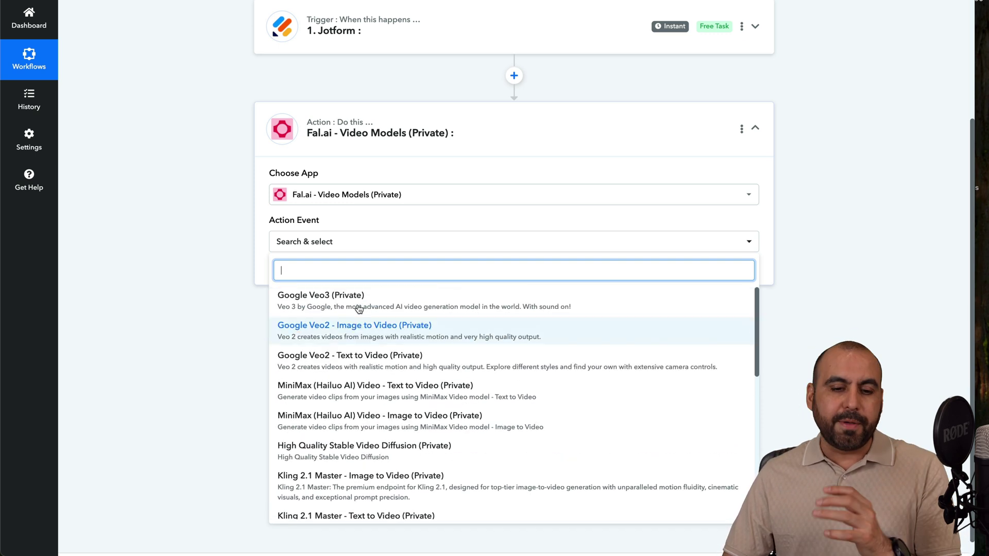
left_click(378, 302)
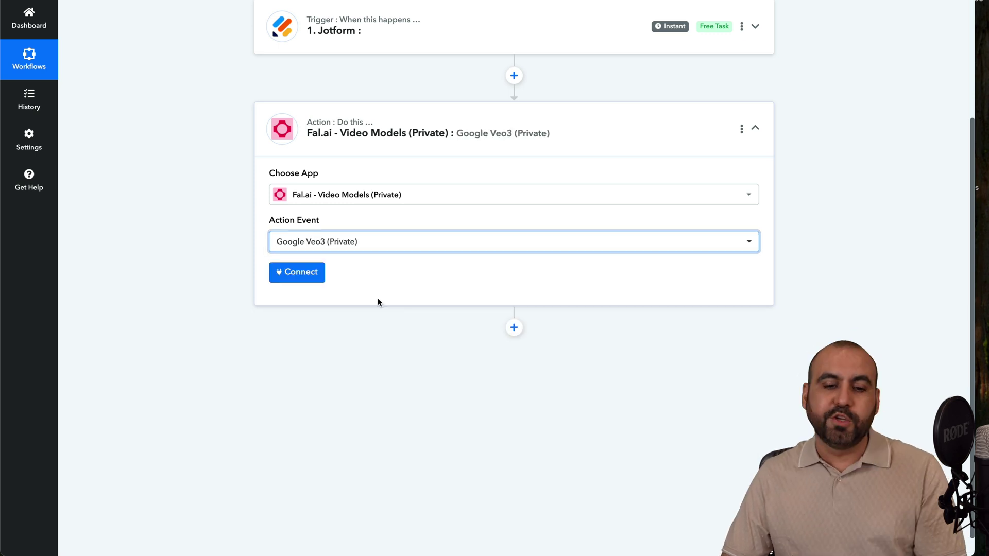
- Start a new Fal.ai connection and go to fal's API Keys page for a key
left_click(312, 277)
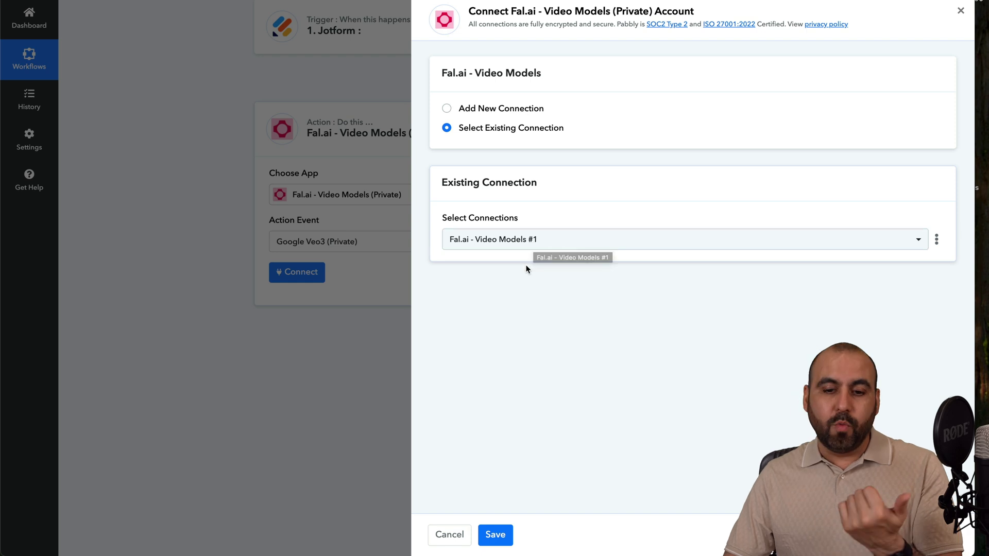
left_click(468, 109)
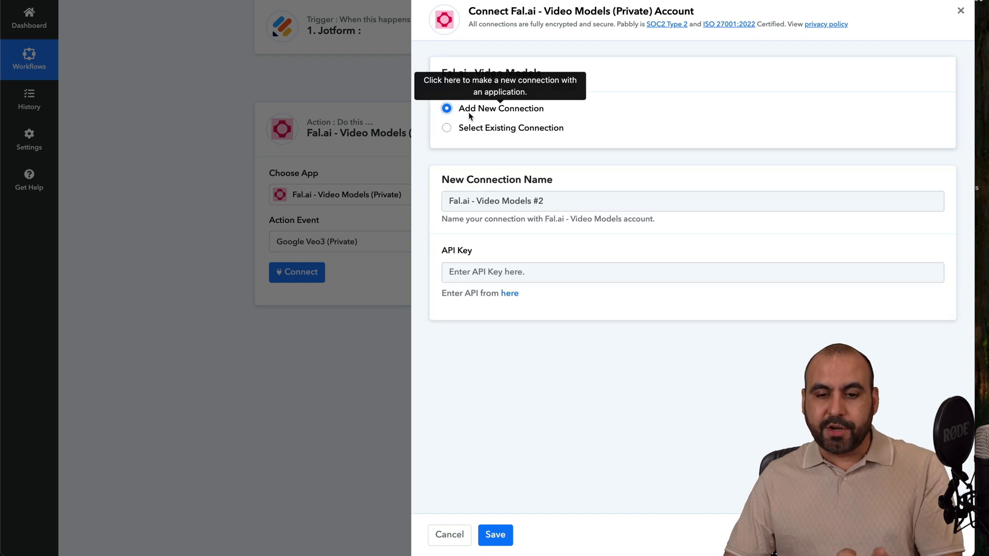
left_click(512, 293)
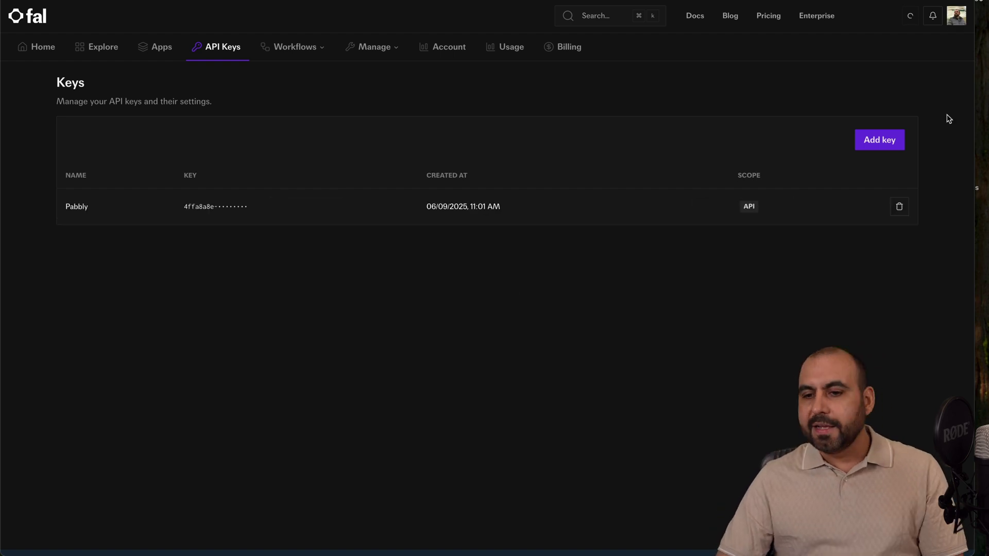
- Create and copy a fal.ai API key named 'delete', then revoke it
left_click(881, 141)
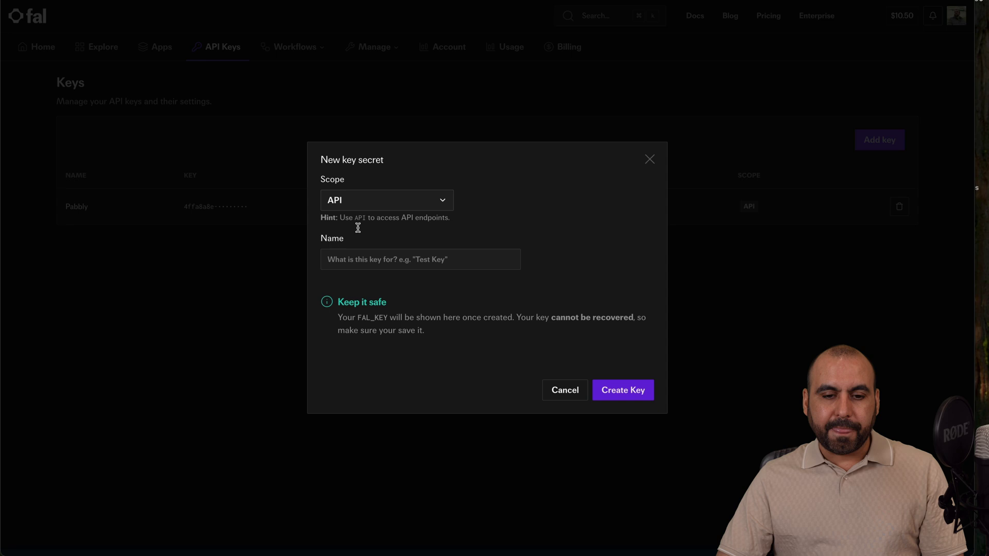
left_click(360, 264)
type("selete")
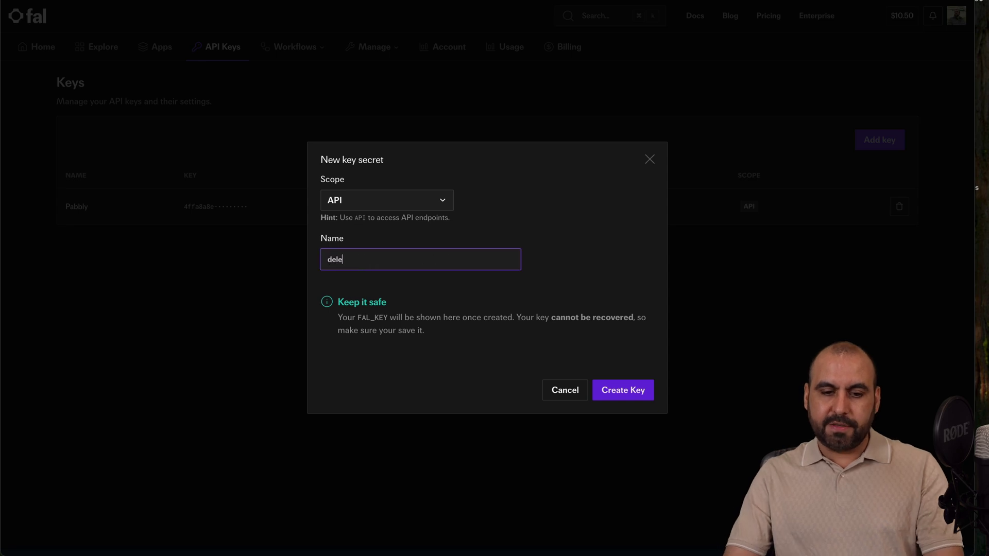
left_click(620, 393)
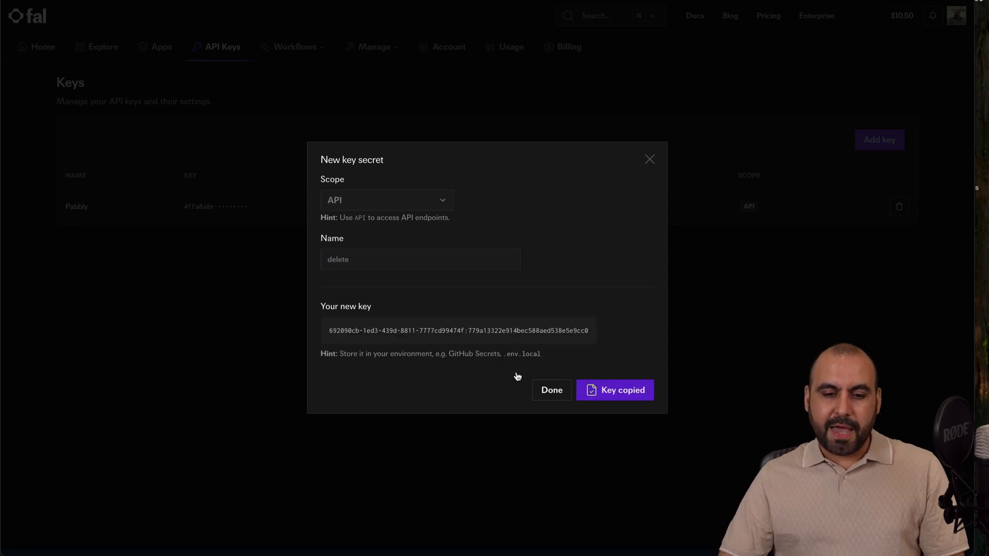
left_click(547, 389)
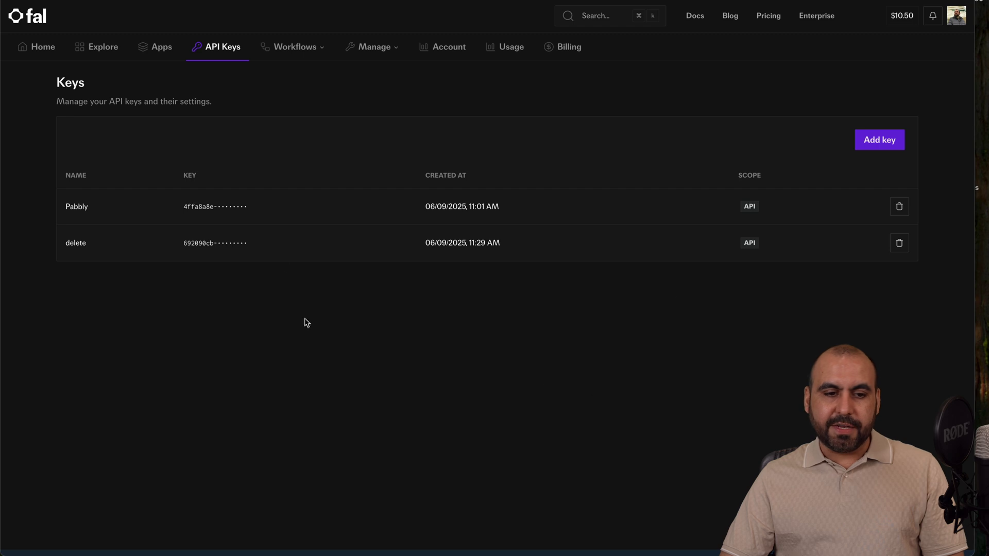
left_click(899, 242)
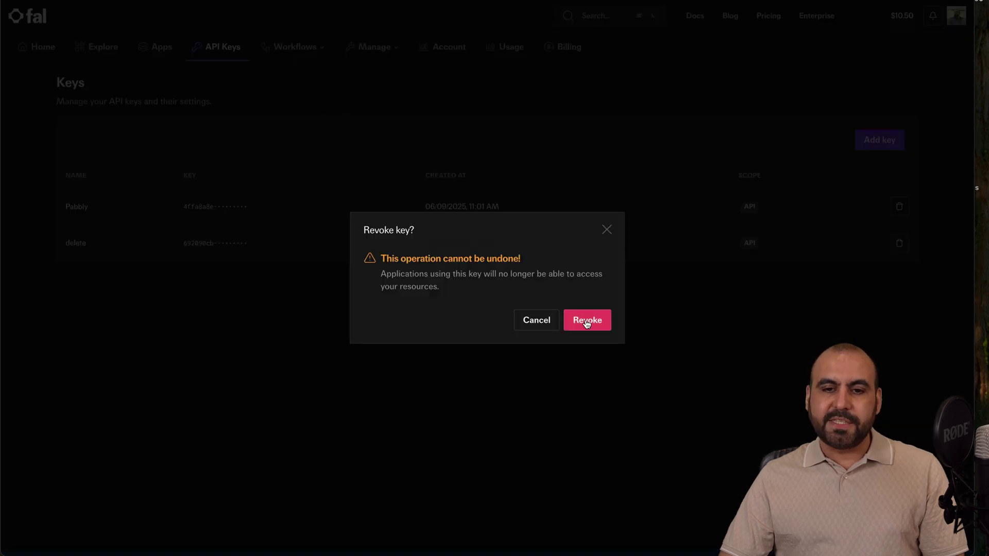
left_click(585, 322)
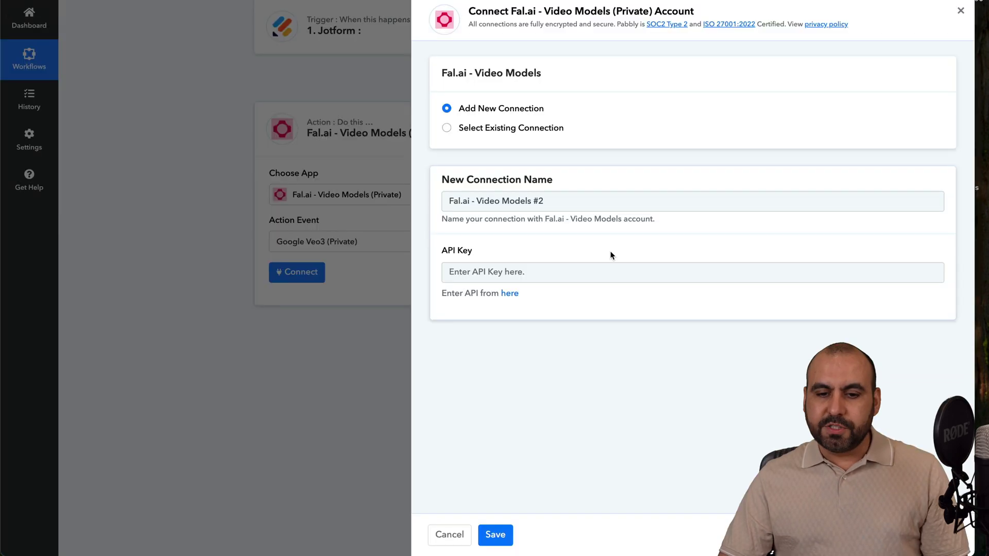
- Connect the step to the existing Fal.ai account and keep Google Veo3 (Private) as the event
left_click(501, 129)
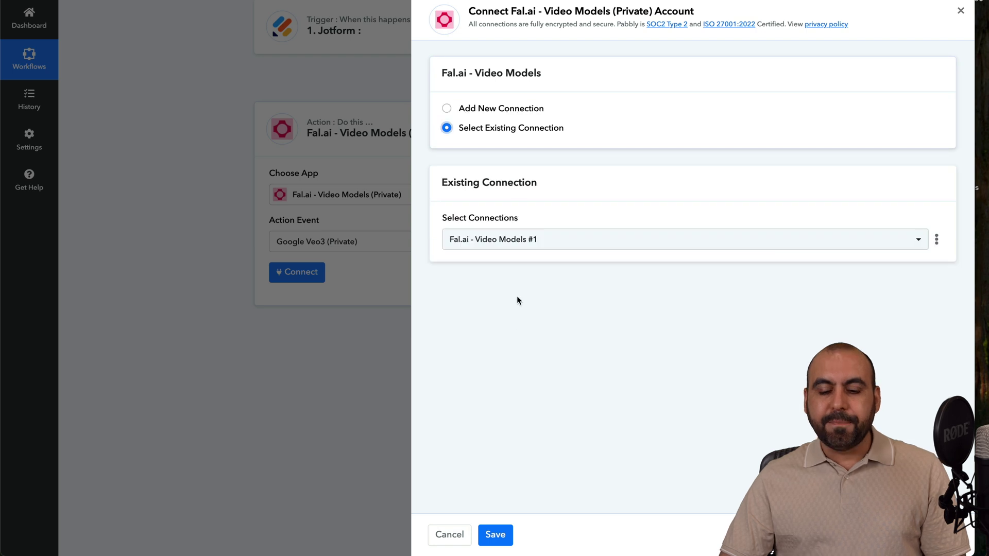
left_click(496, 534)
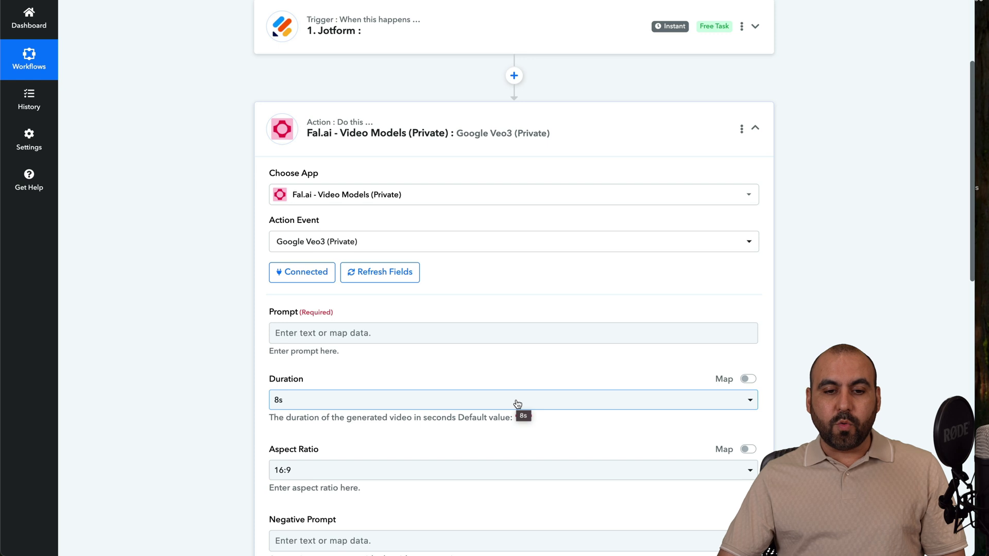
scroll(517, 403, "down", 2)
left_click(350, 157)
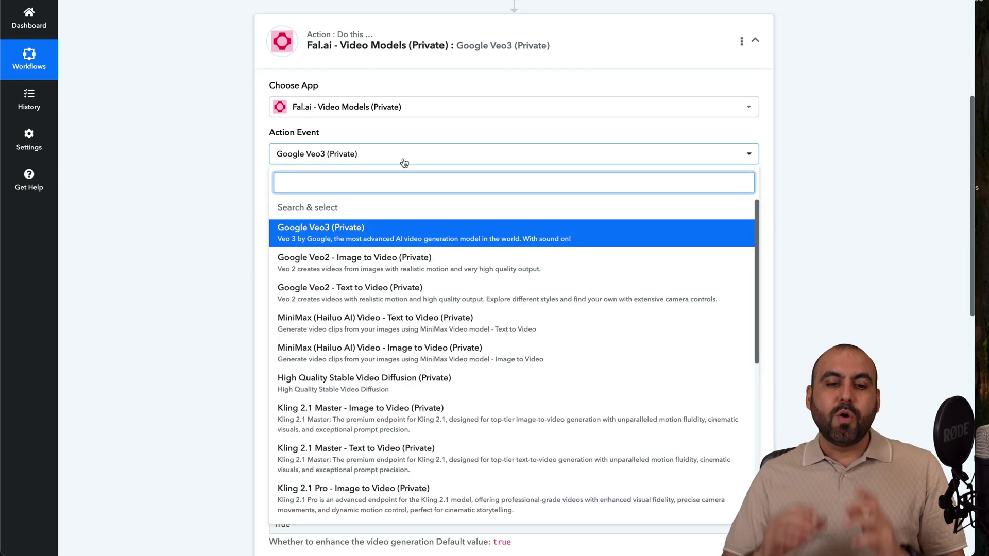
left_click(324, 230)
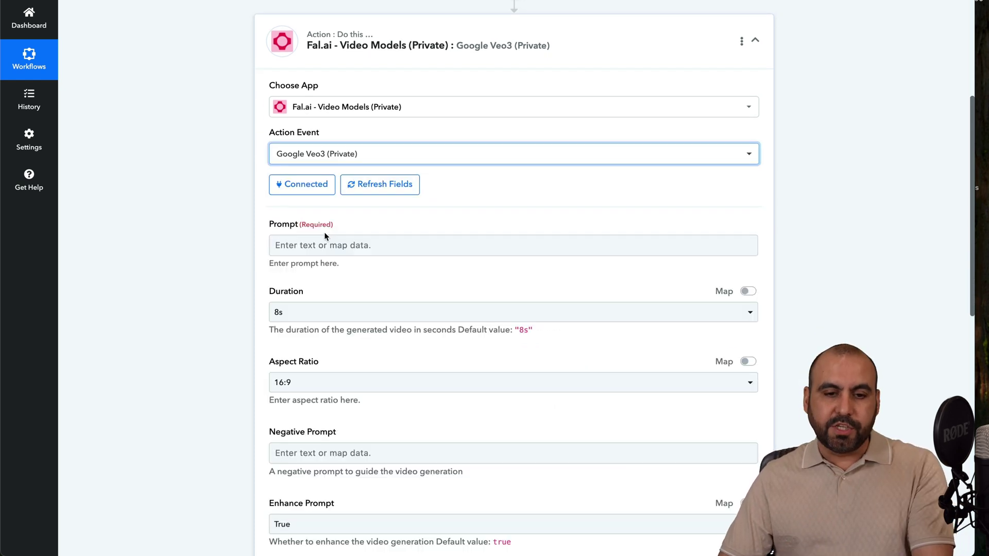
scroll(324, 235, "down", 2)
left_click(376, 187)
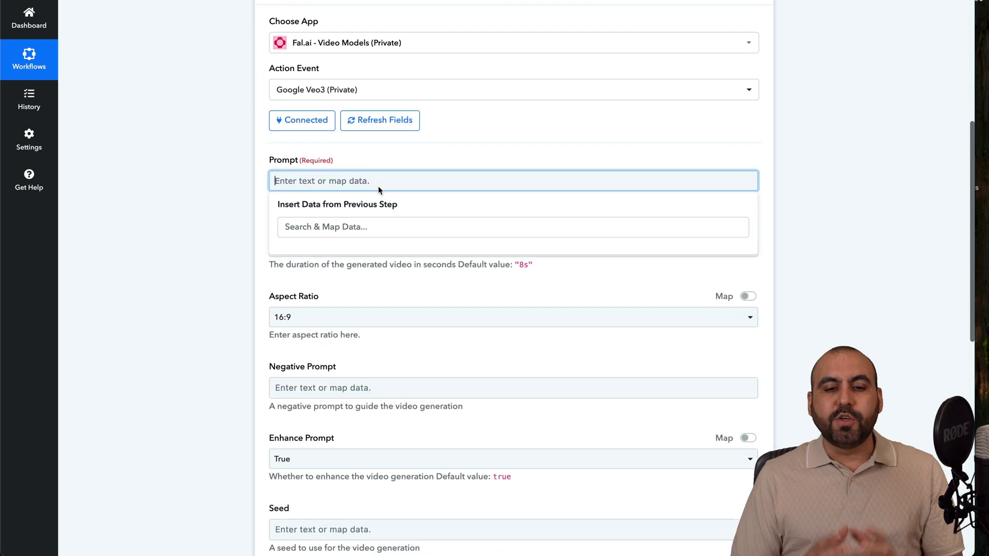
scroll(361, 206, "up", 2)
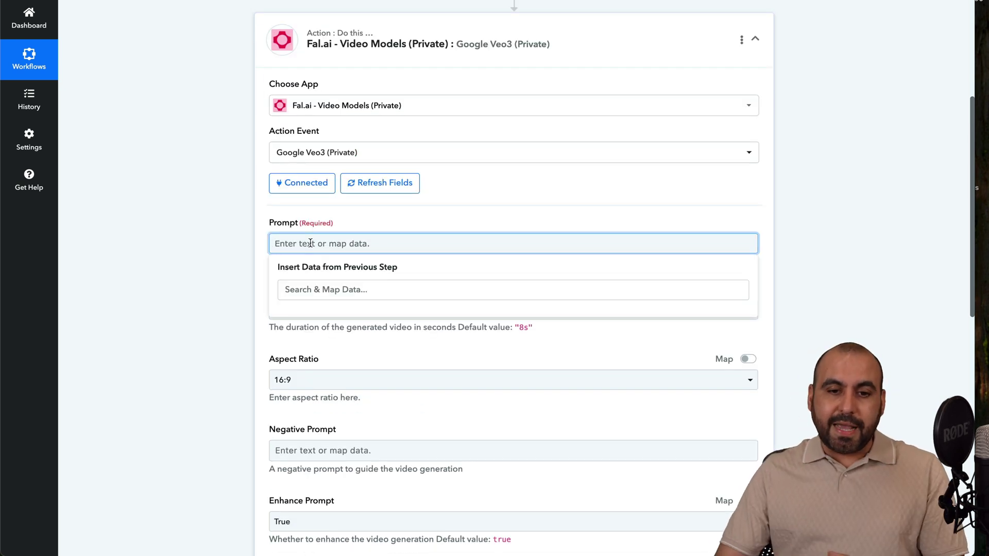
scroll(310, 243, "up", 8)
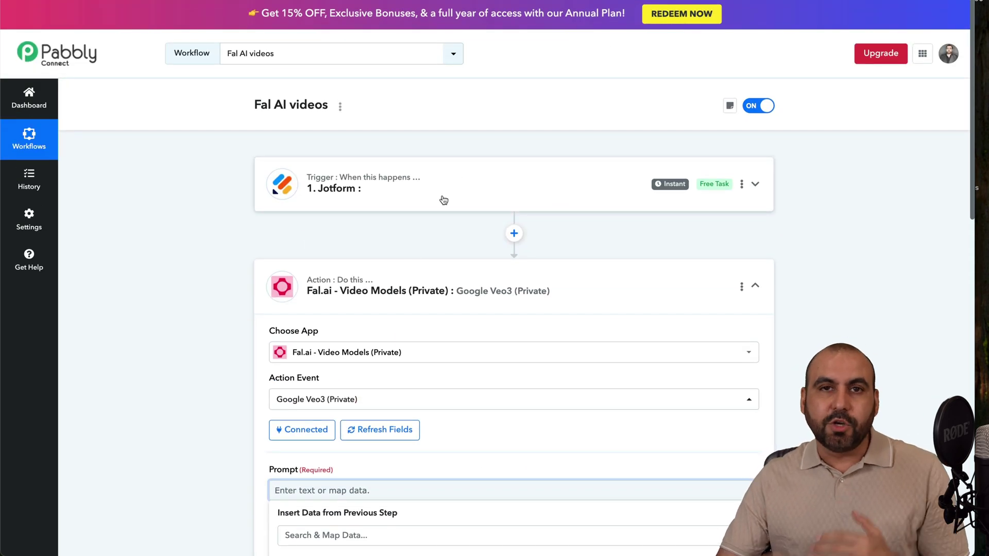
scroll(442, 195, "down", 8)
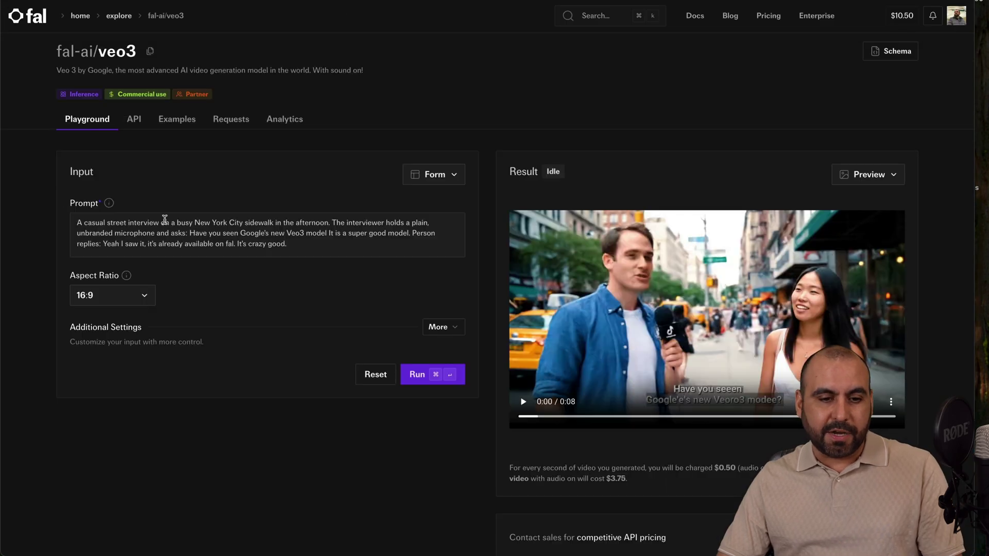
- Paste the revised Mexico City street-interview prompt, reviewing its Rode and Pabbly Connect mentions
triple_click(170, 224)
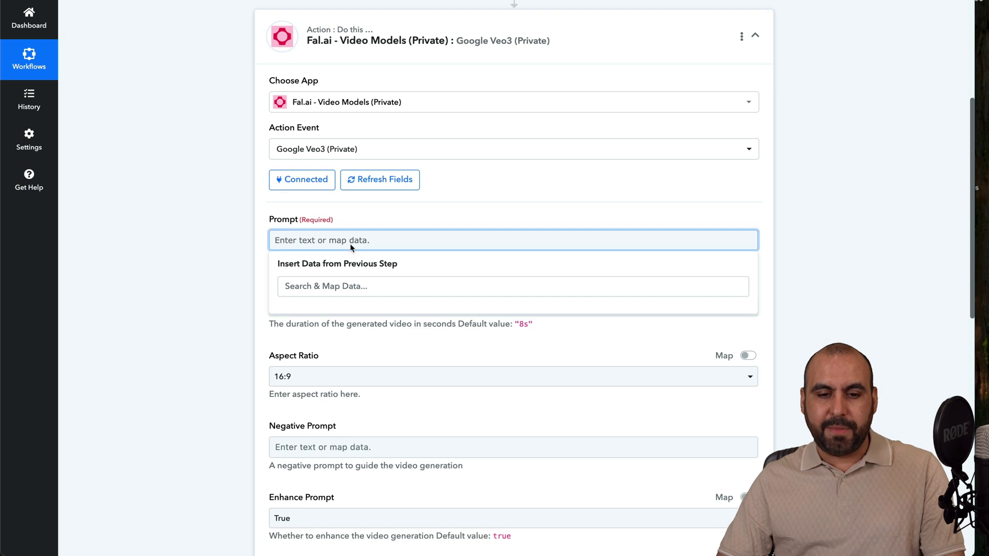
key("super+v")
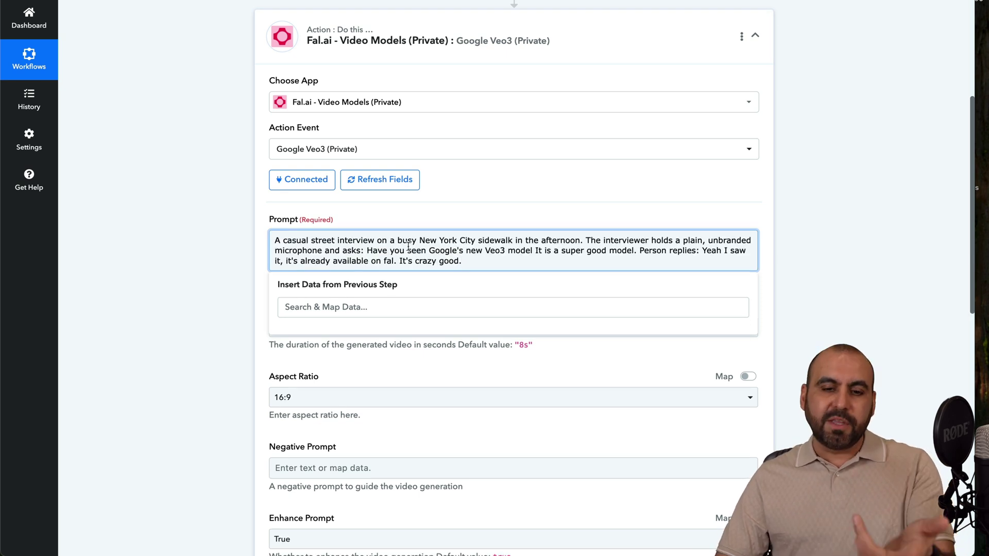
key("super+a")
key("super+v")
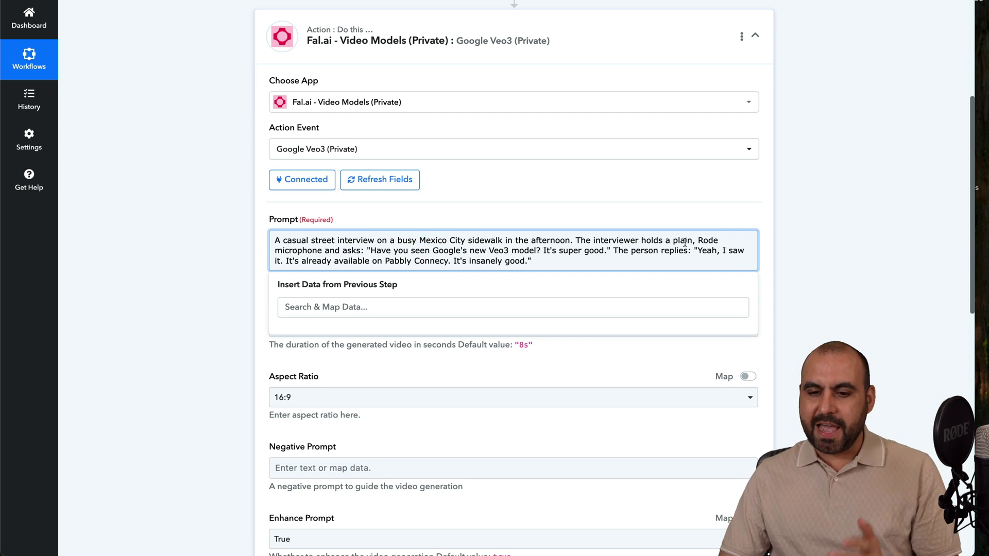
left_click_drag(698, 240, 717, 241)
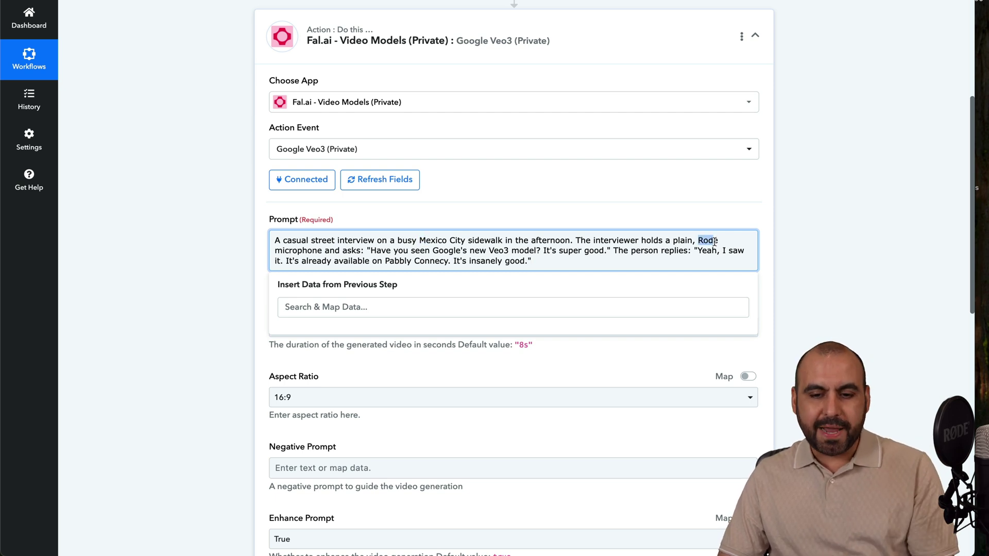
left_click(662, 263)
left_click_drag(343, 261, 449, 260)
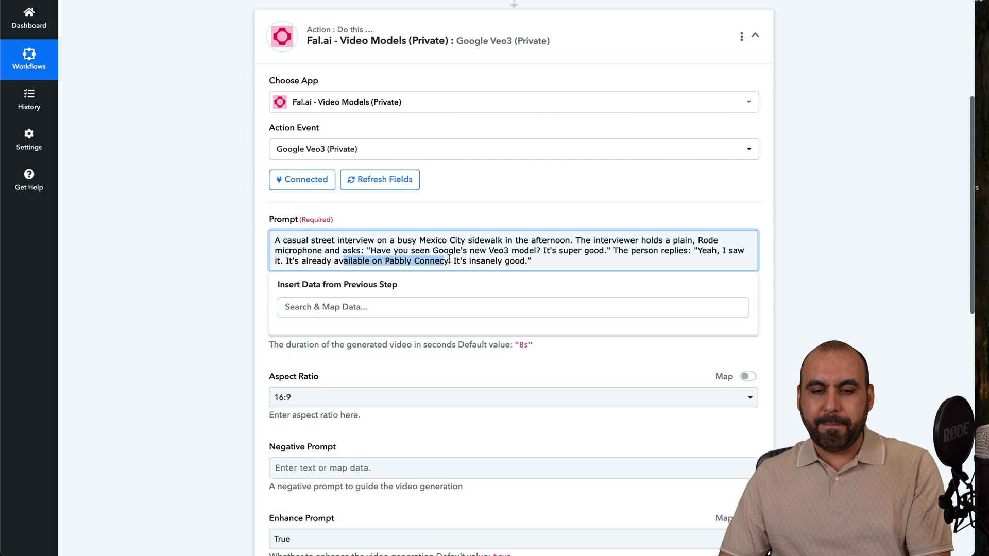
left_click(550, 258)
left_click(339, 229)
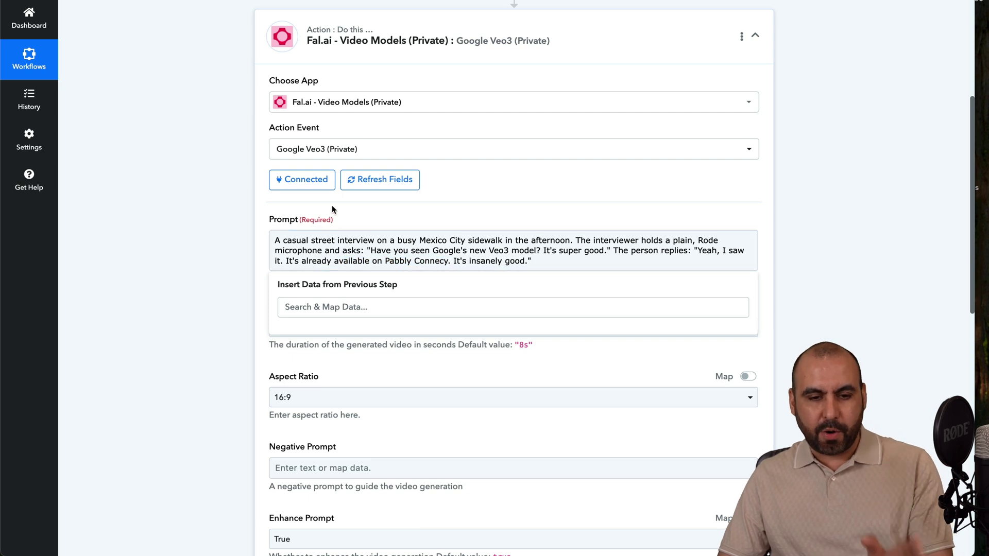
- Keep the 16:9 aspect ratio, an empty negative prompt and Generate Audio set to True
scroll(332, 206, "down", 3)
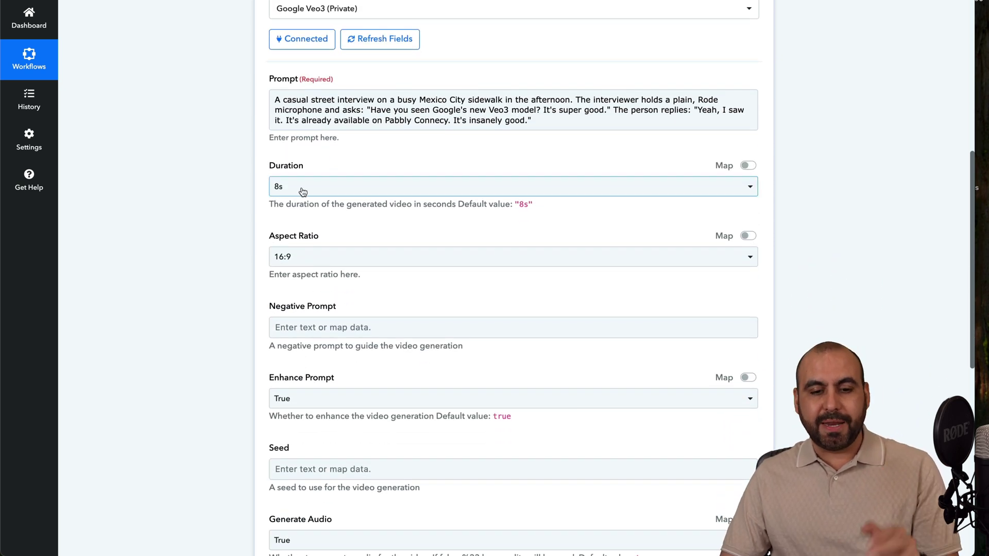
scroll(303, 191, "down", 3)
left_click(282, 104)
left_click(241, 125)
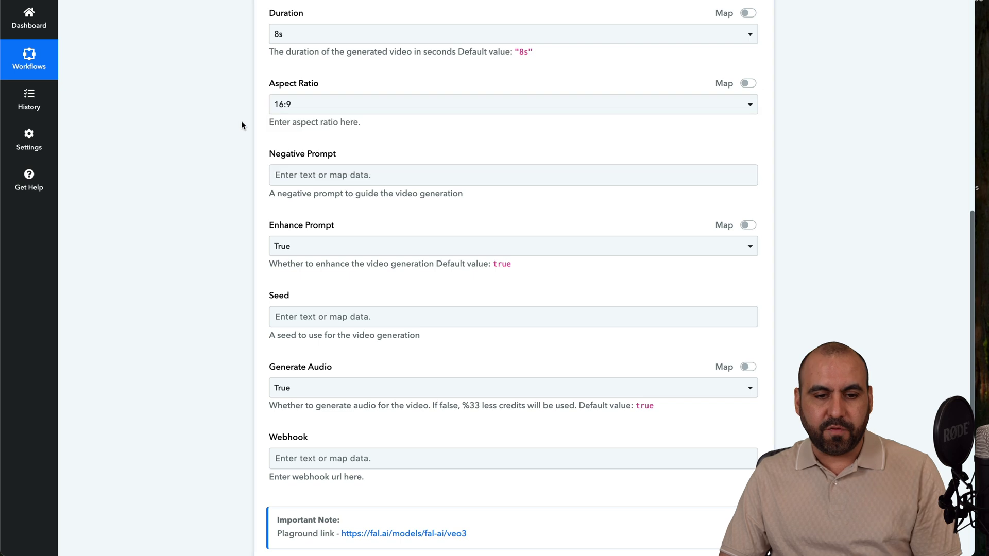
left_click(330, 174)
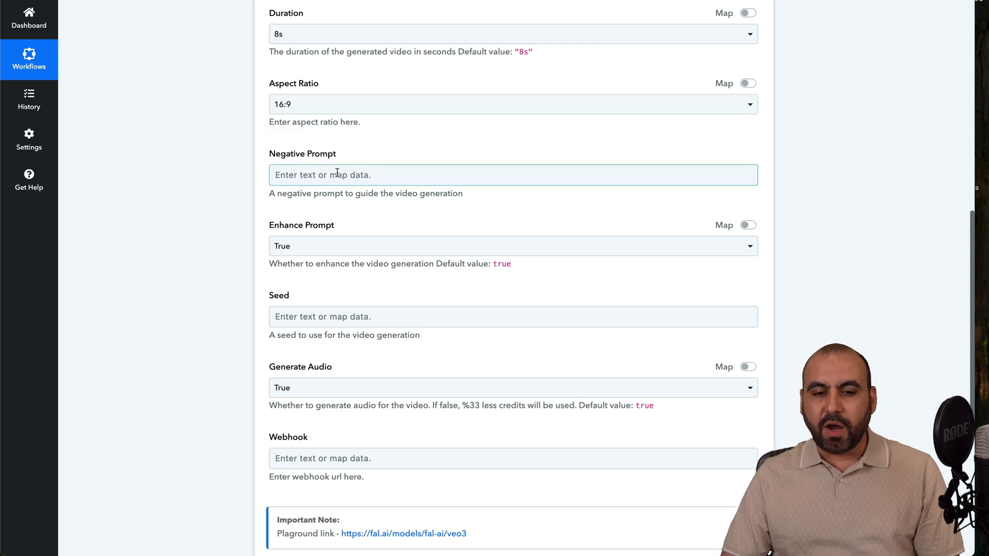
left_click(337, 173)
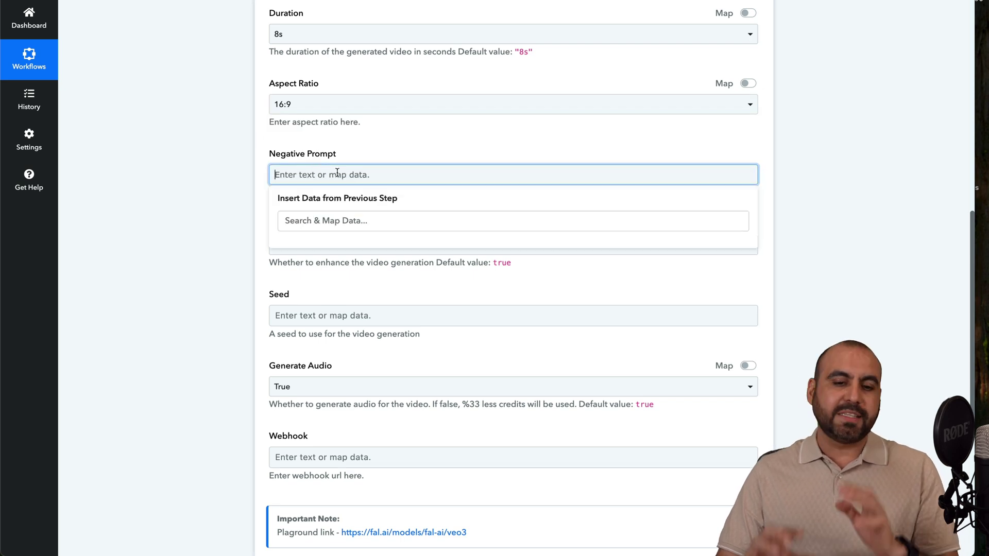
left_click(251, 168)
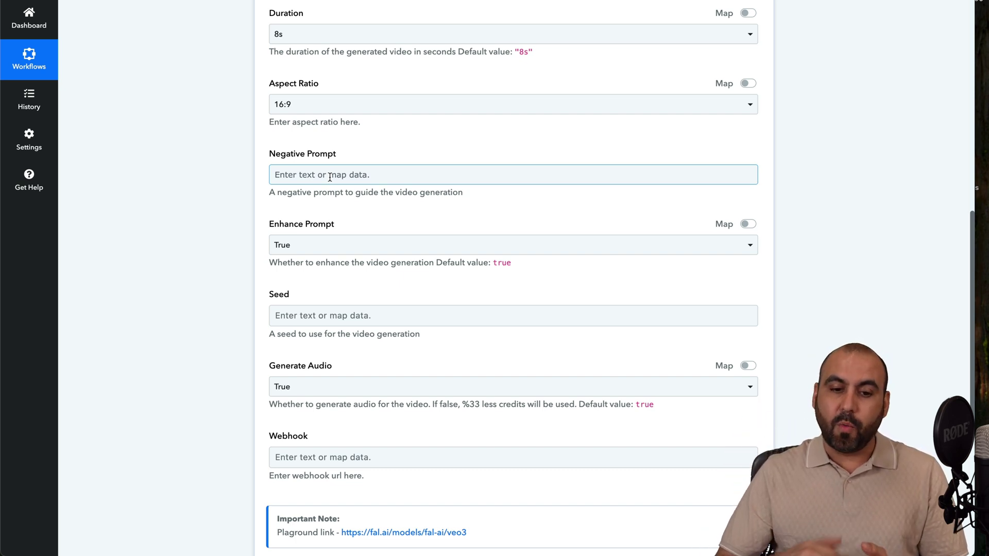
scroll(329, 176, "down", 3)
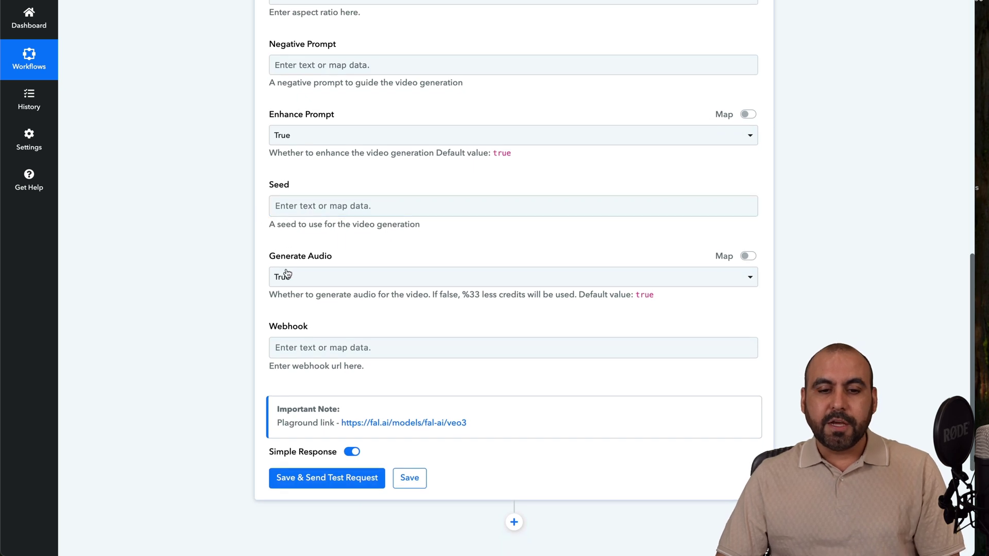
left_click(287, 274)
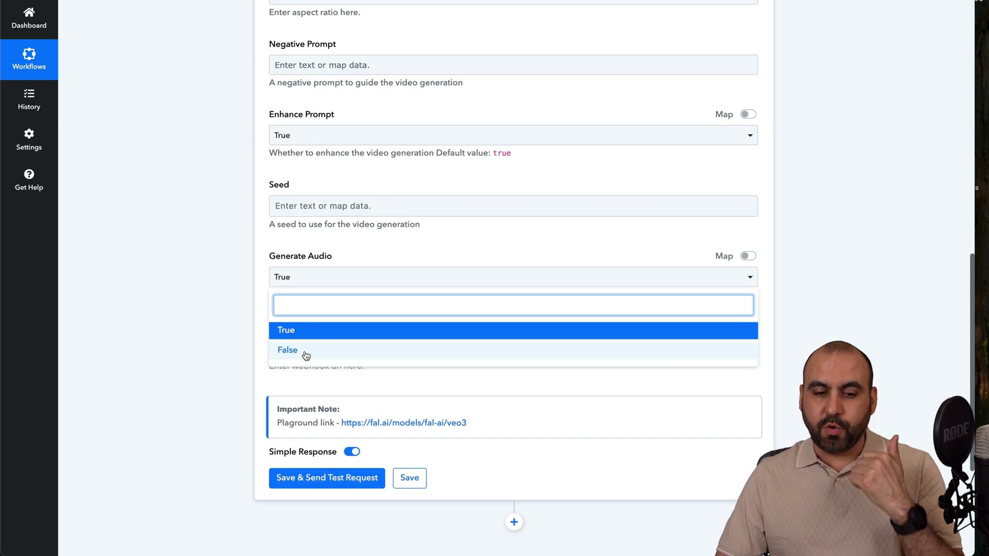
left_click(257, 276)
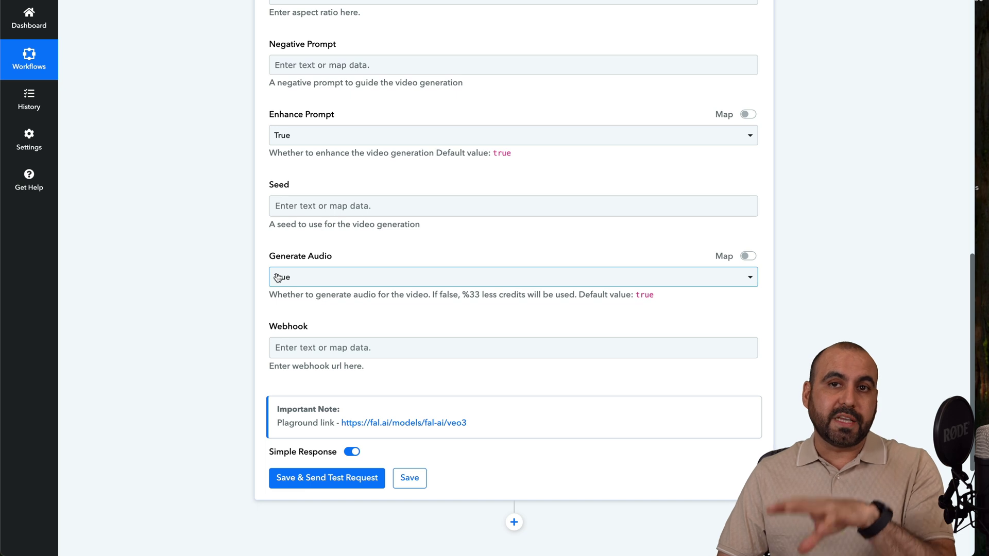
left_click(412, 295)
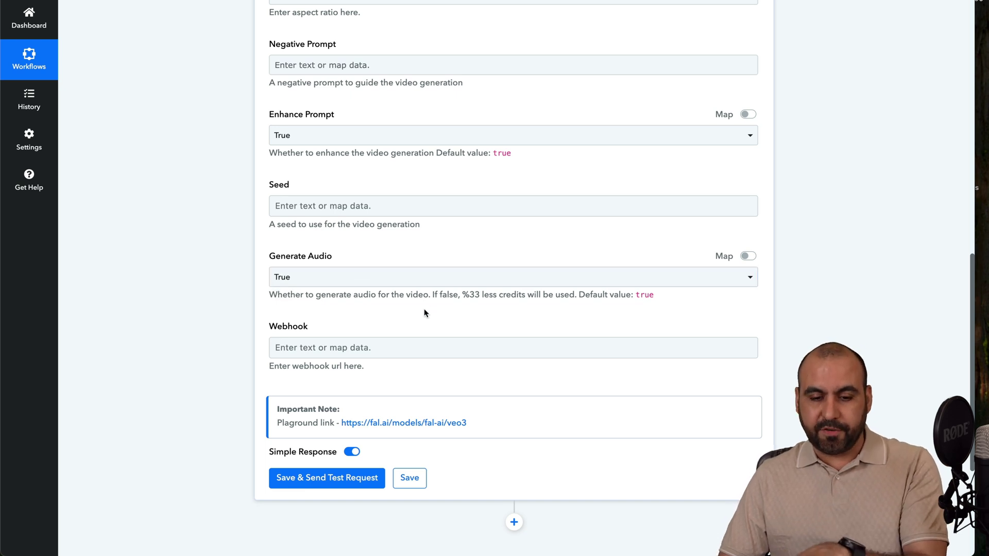
- Save the Veo3 step and send a test request, getting an IN_QUEUE status
scroll(425, 313, "down", 2)
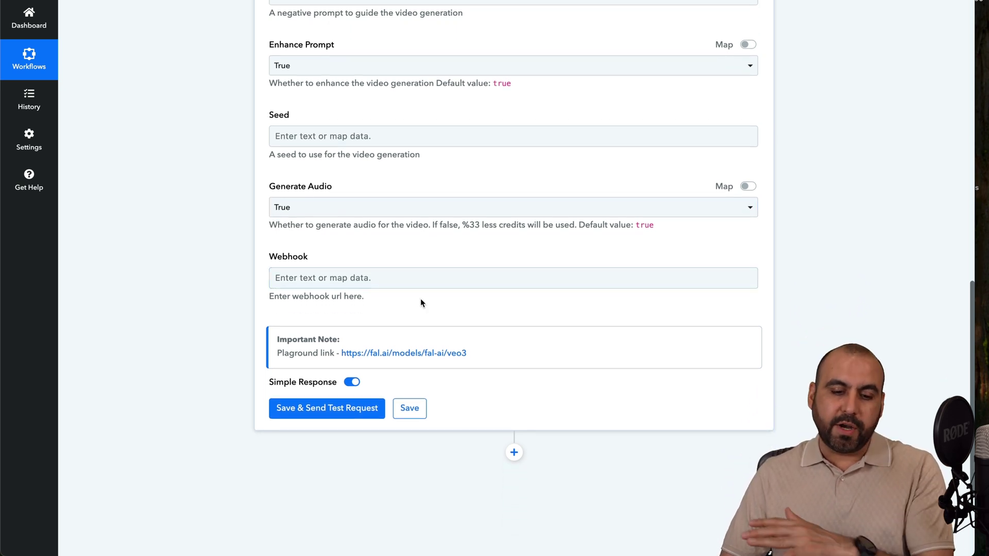
left_click(355, 414)
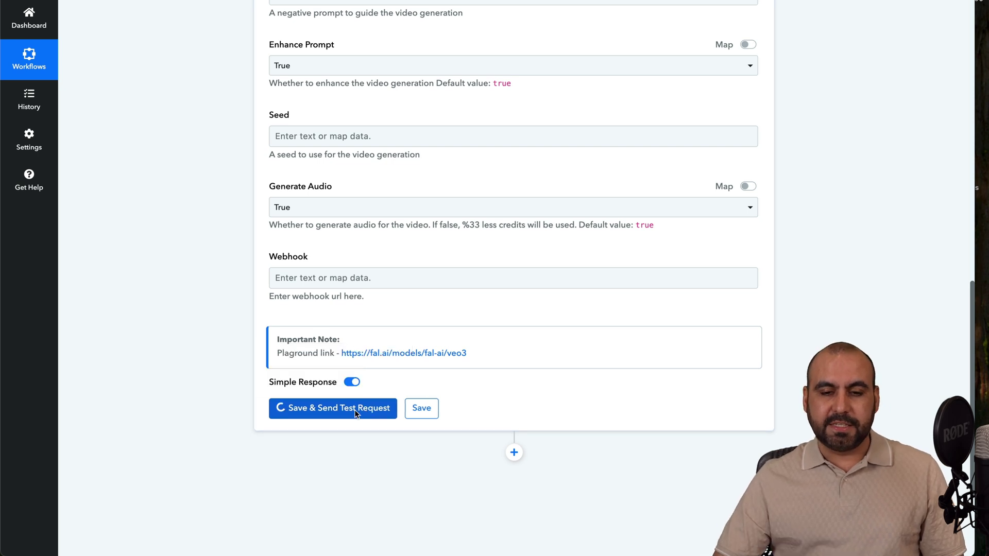
scroll(532, 404, "down", 7)
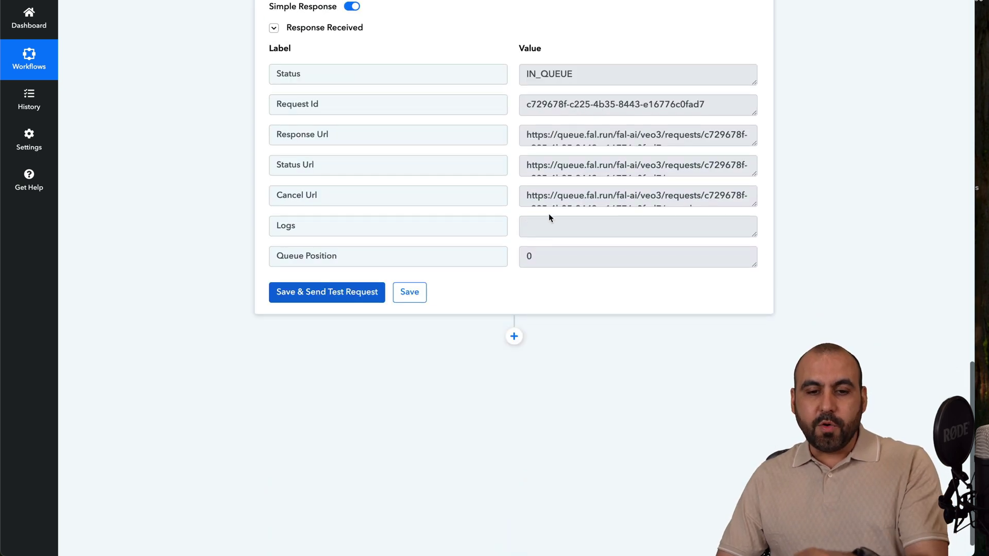
- Add a Delay (Pabbly) step using the Add Time Delay event
left_click(514, 335)
type("delay")
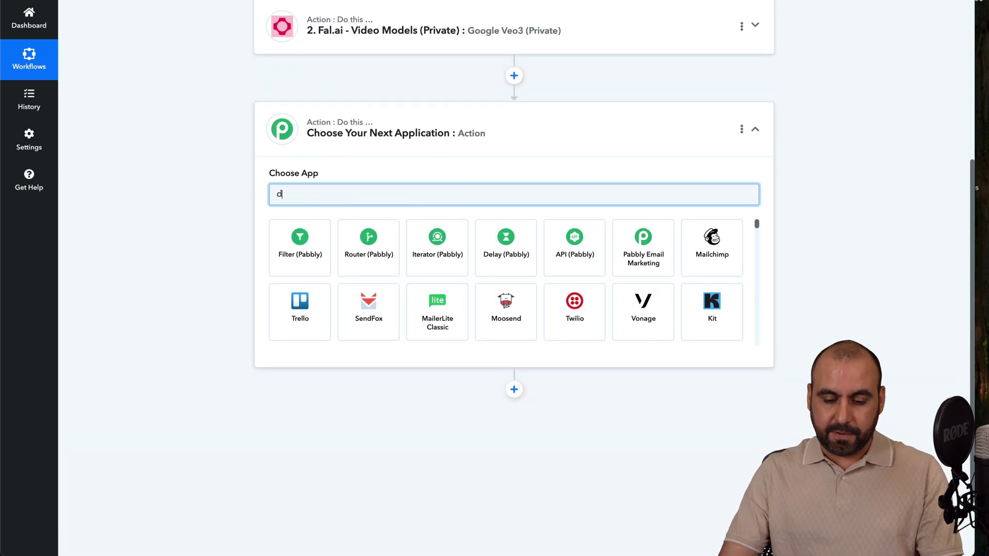
left_click(297, 250)
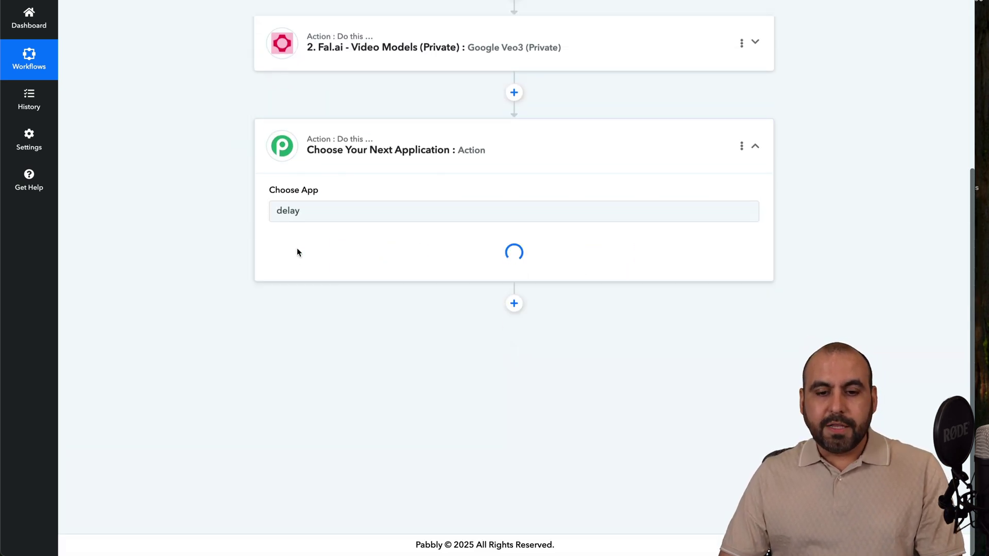
left_click(311, 248)
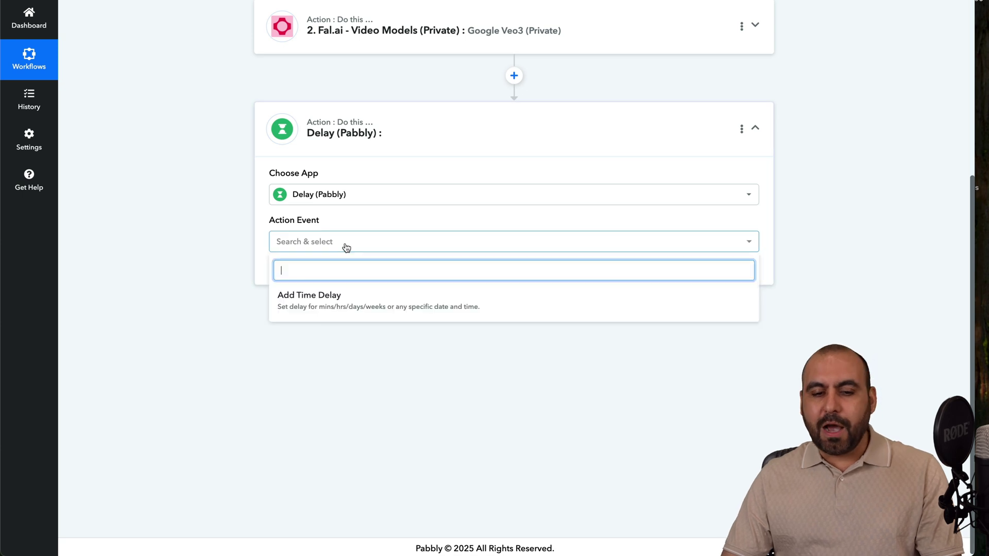
left_click(364, 305)
left_click(304, 273)
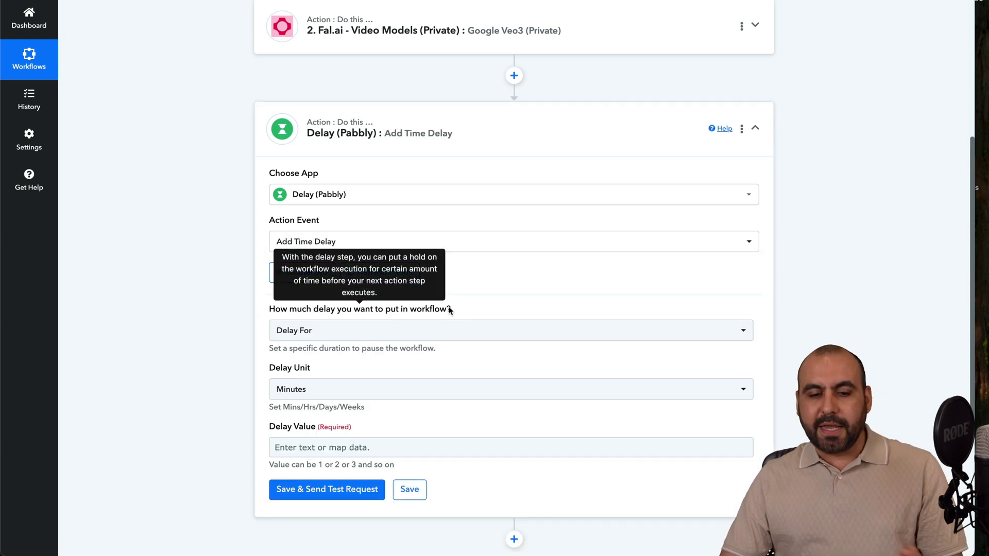
- Set the delay to 5 minutes, save and test it, then add another action step
scroll(426, 350, "down", 3)
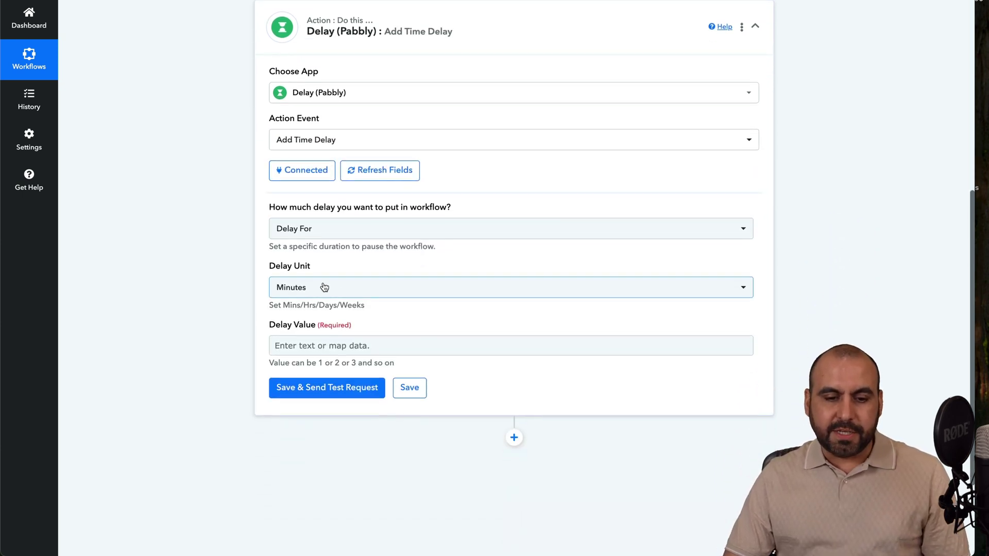
left_click(334, 346)
type("5")
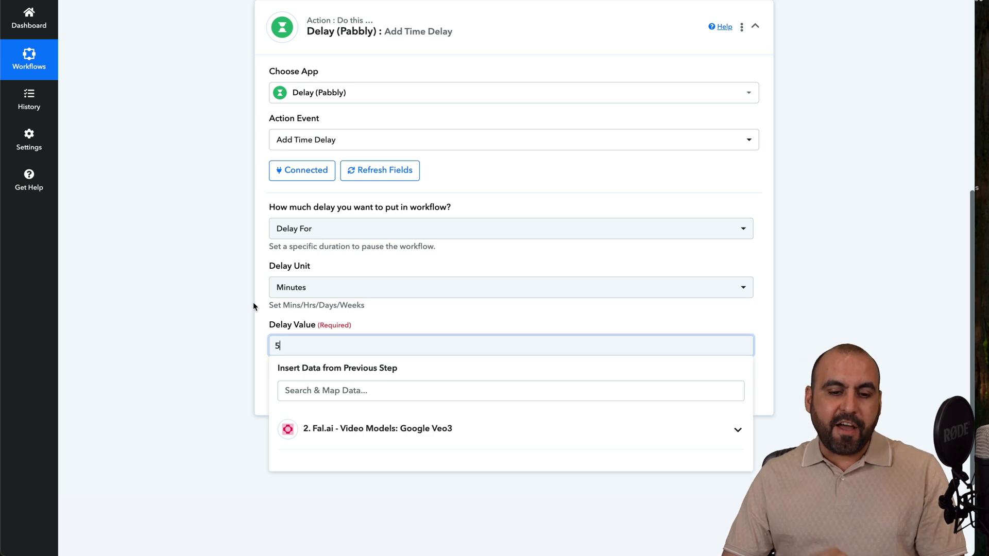
left_click(252, 306)
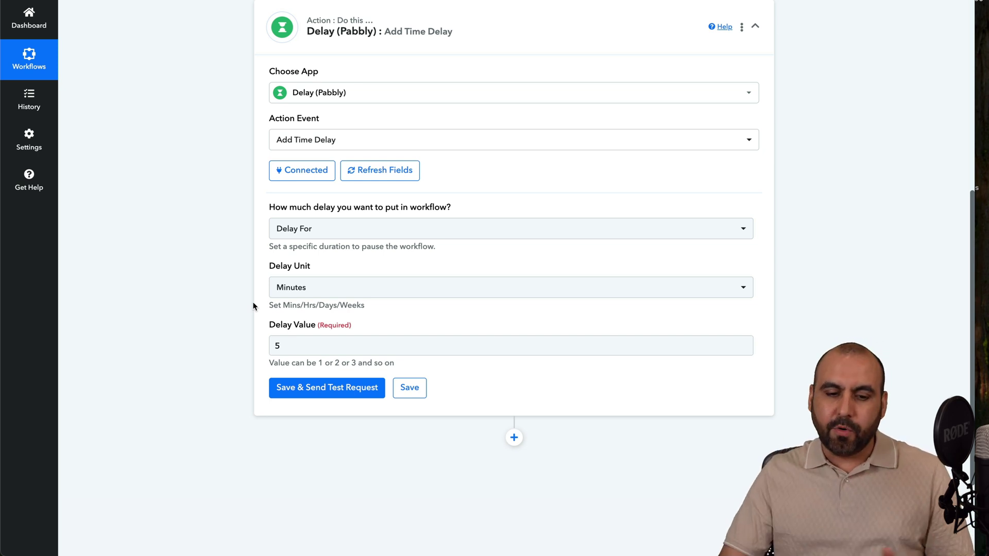
left_click(341, 394)
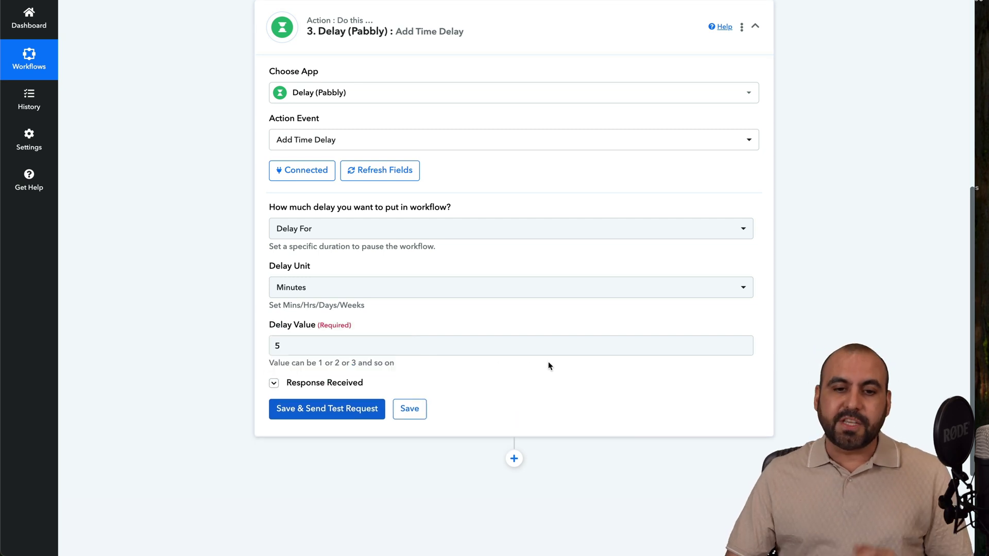
scroll(548, 363, "down", 2)
scroll(548, 365, "down", 3)
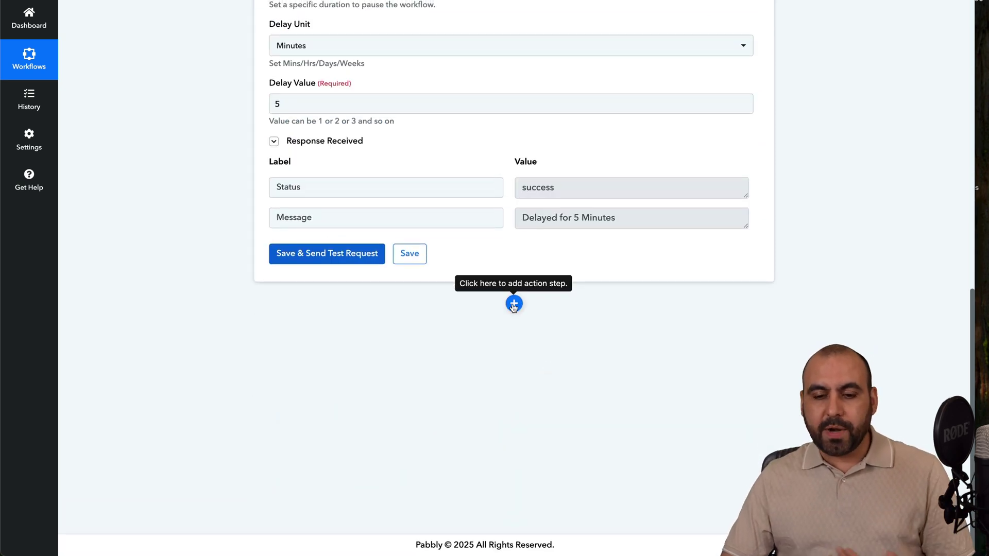
left_click(513, 303)
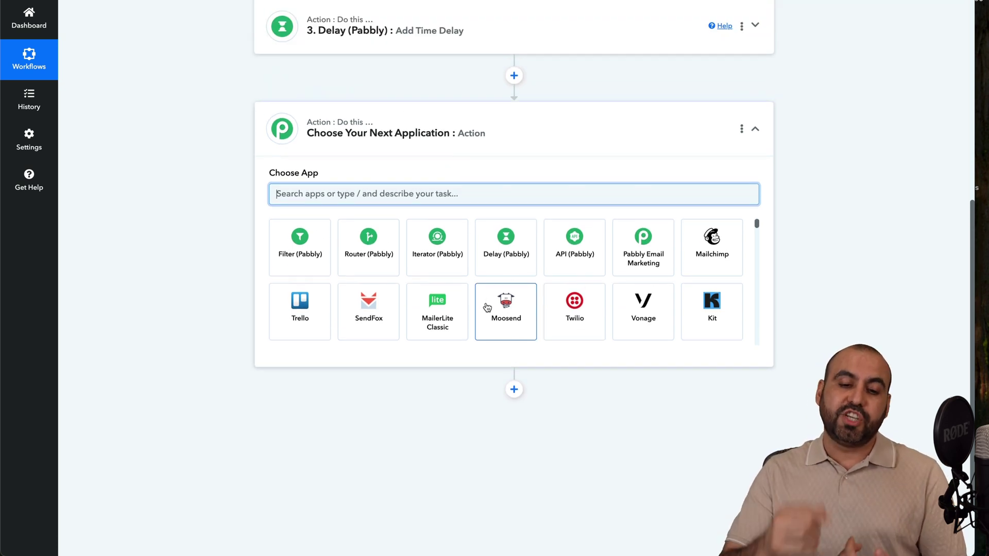
- Add a Fal.ai Video Models step using Get the Request Status by Status URL with the existing connection
type("fal")
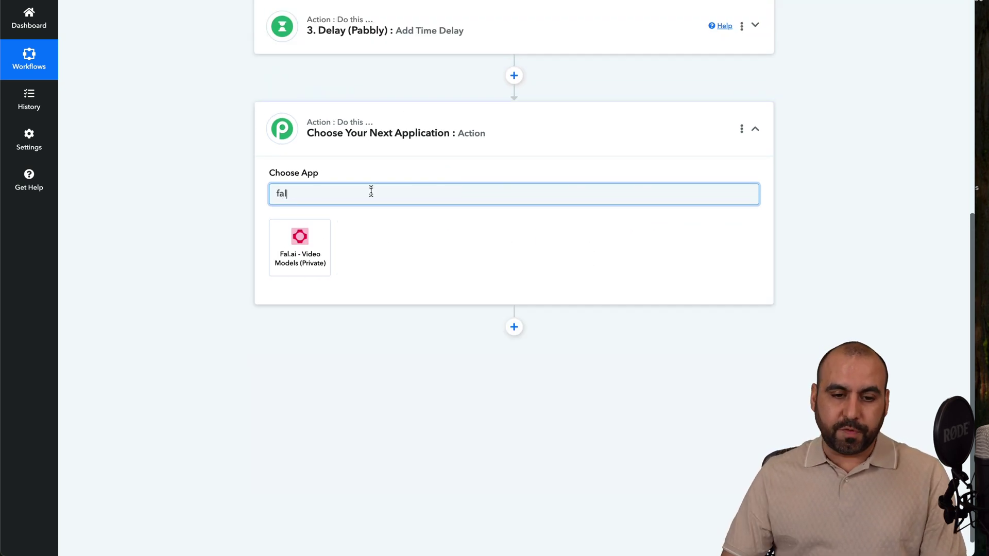
left_click(304, 251)
left_click(325, 246)
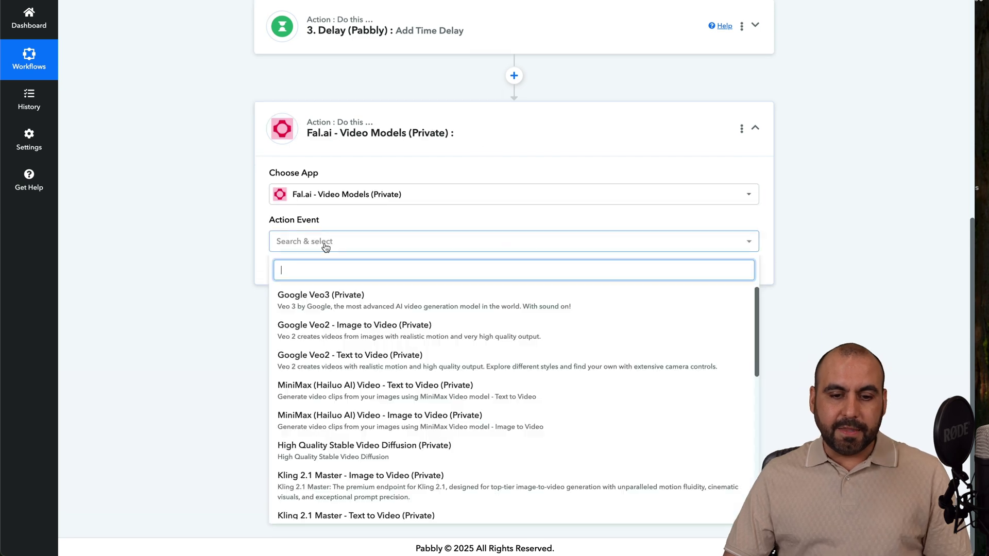
scroll(379, 382, "down", 8)
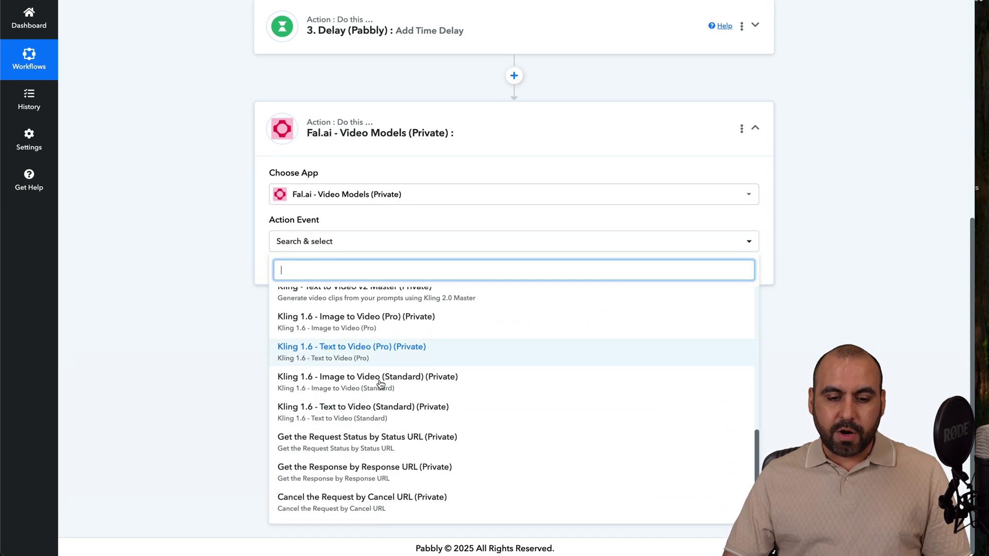
left_click(410, 441)
left_click(316, 275)
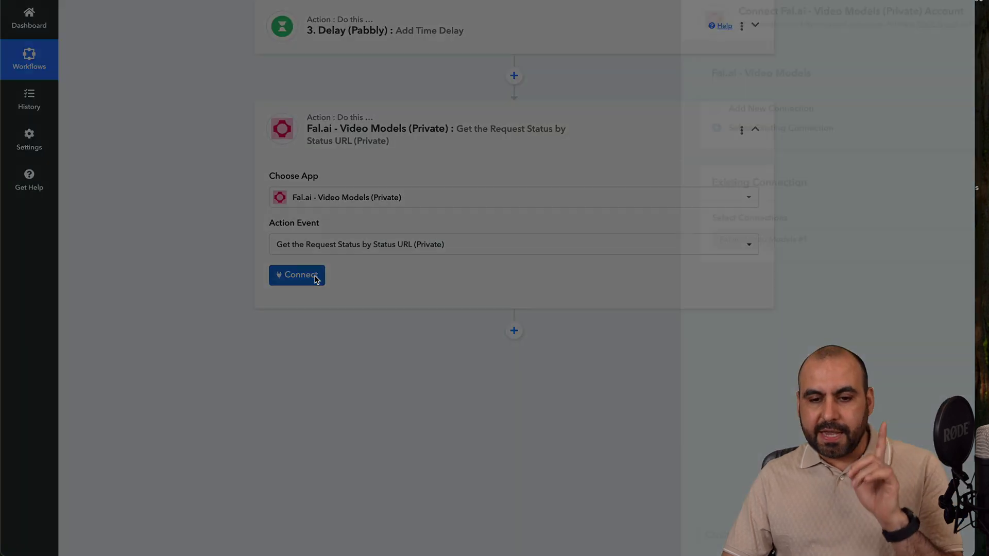
left_click(495, 534)
- Map step 2's Response Url into Status URL, then save and send a test request
scroll(501, 536, "down", 1)
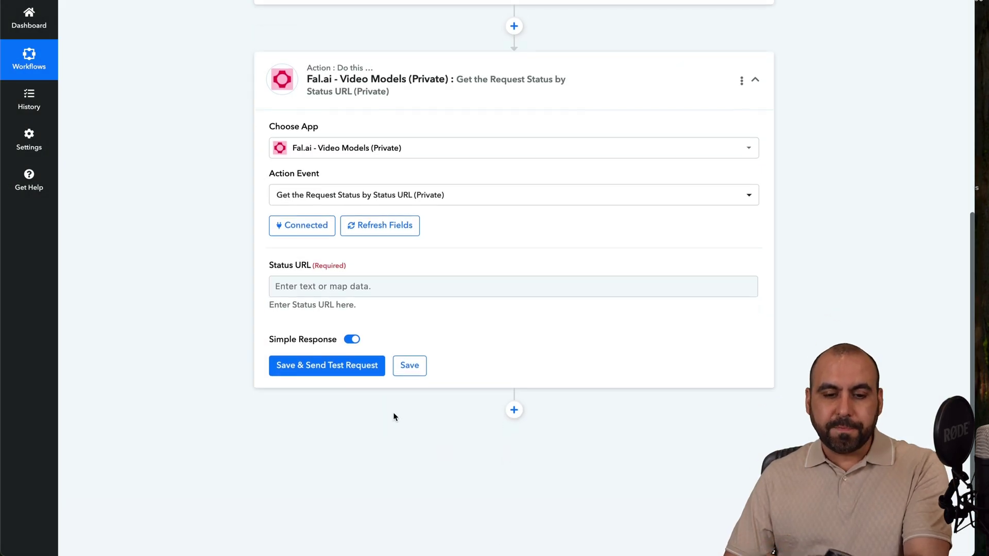
left_click(347, 286)
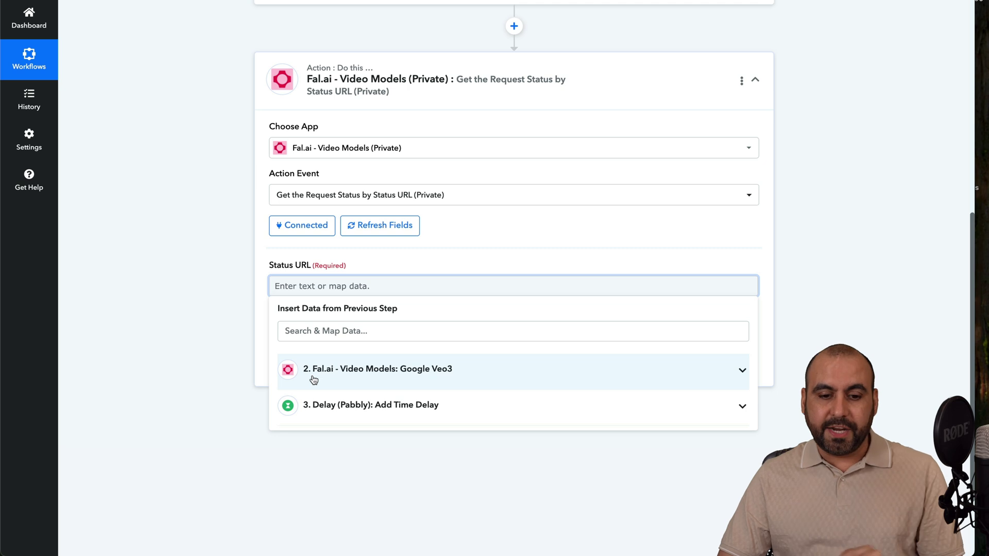
left_click(313, 379)
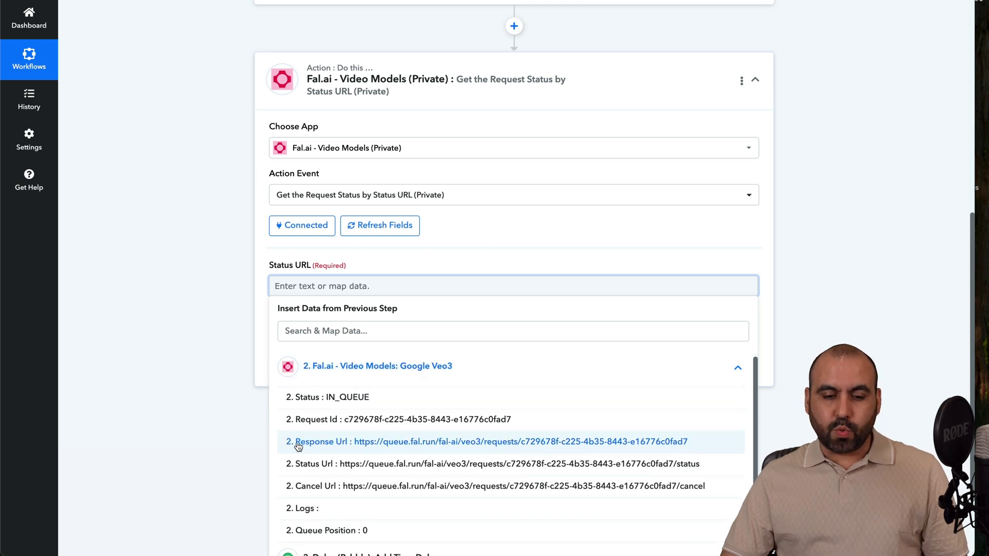
left_click(335, 441)
left_click(261, 336)
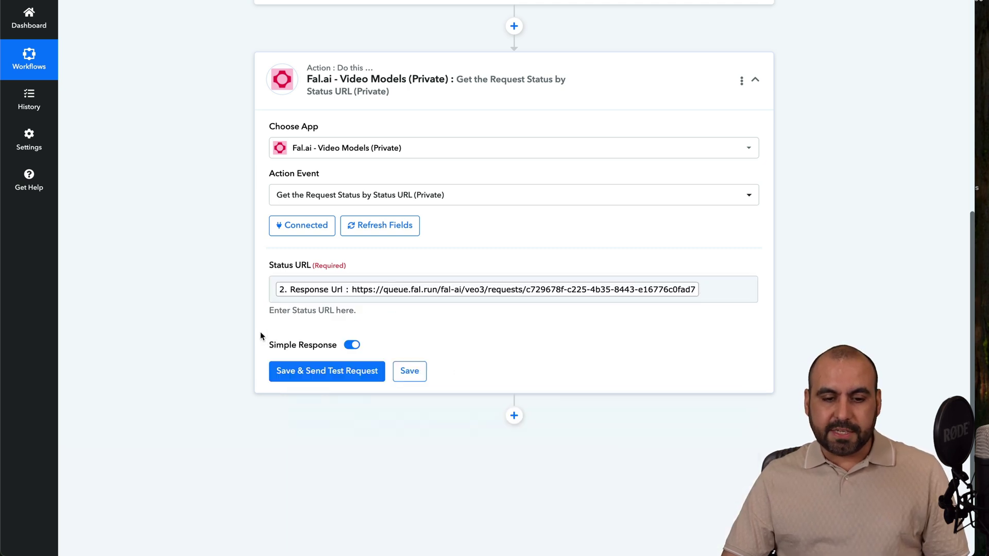
left_click(317, 370)
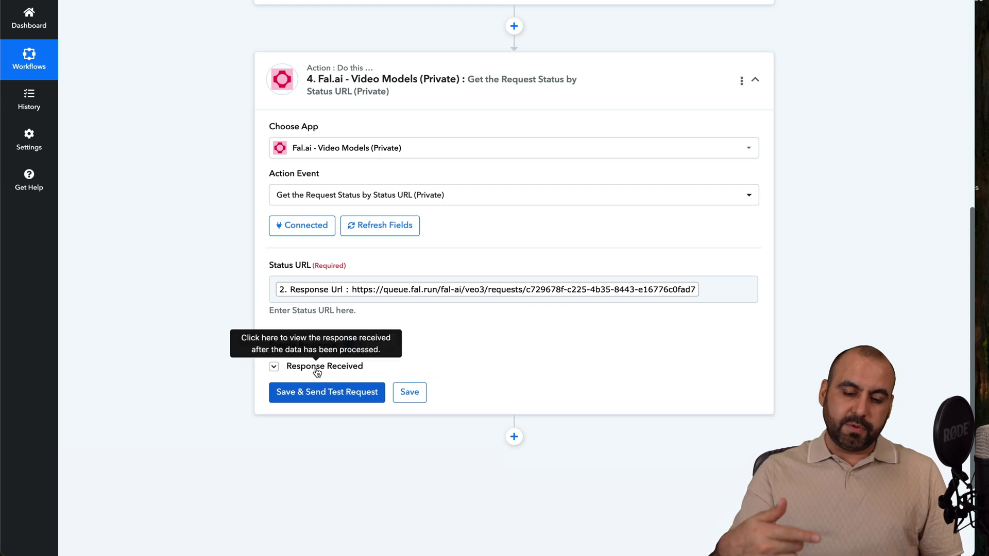
- Expand step 4's Response Received to review the in-progress Detail, Request Id and URLs
left_click(317, 368)
scroll(633, 352, "down", 1)
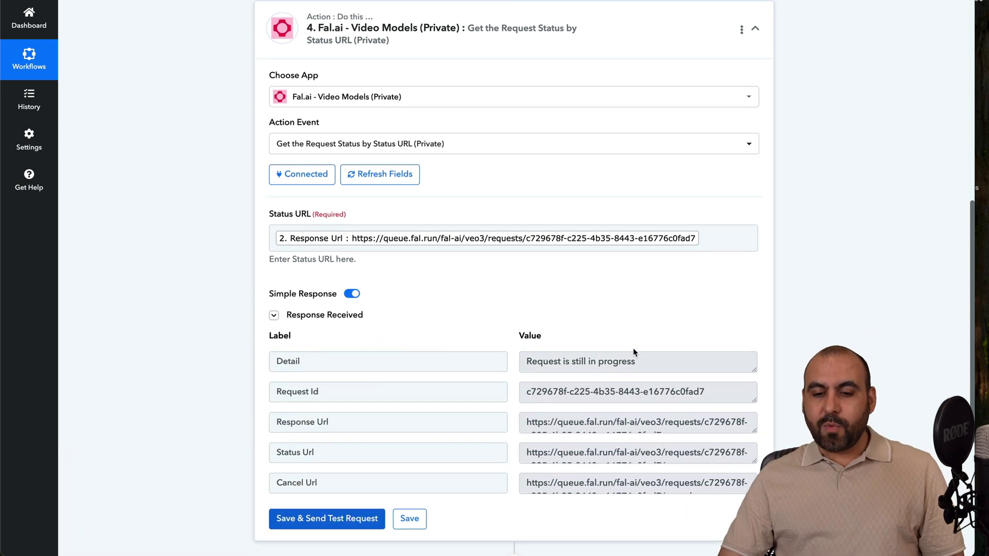
triple_click(545, 360)
left_click(700, 336)
scroll(699, 336, "up", 7)
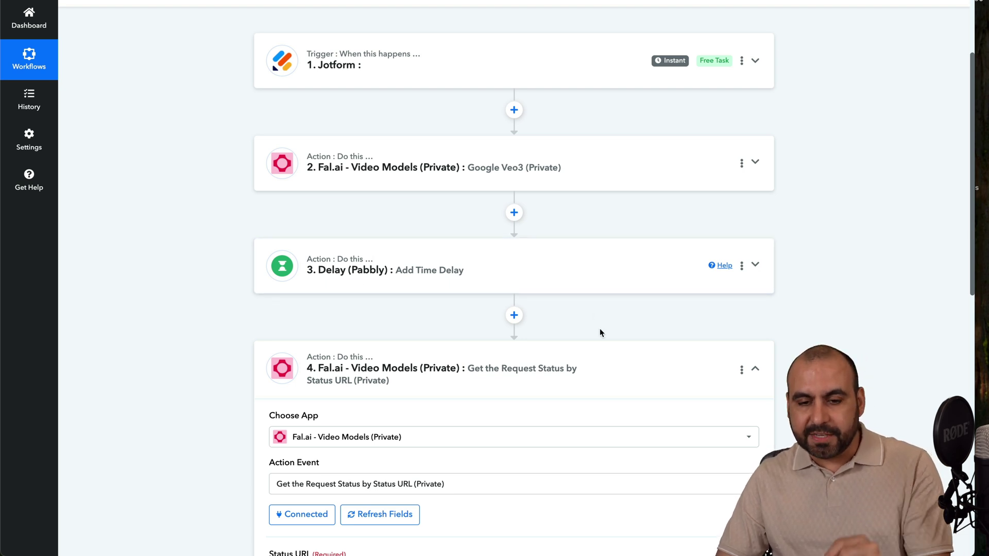
scroll(600, 329, "down", 1)
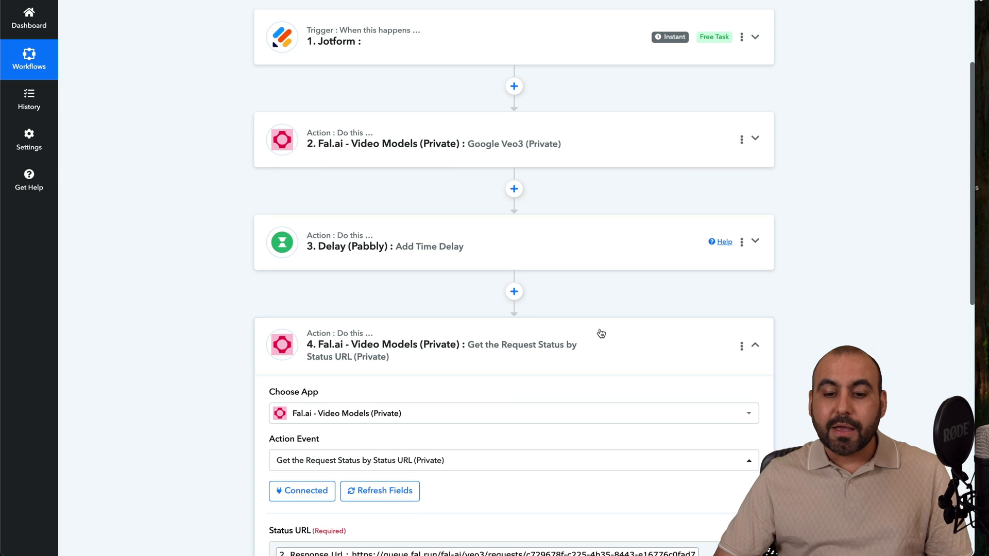
scroll(601, 334, "down", 7)
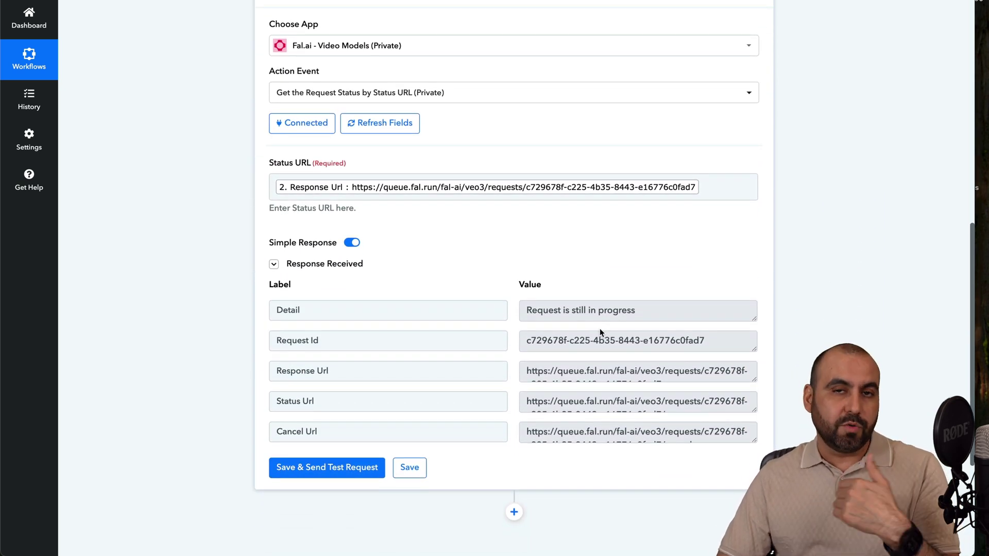
scroll(599, 332, "up", 2)
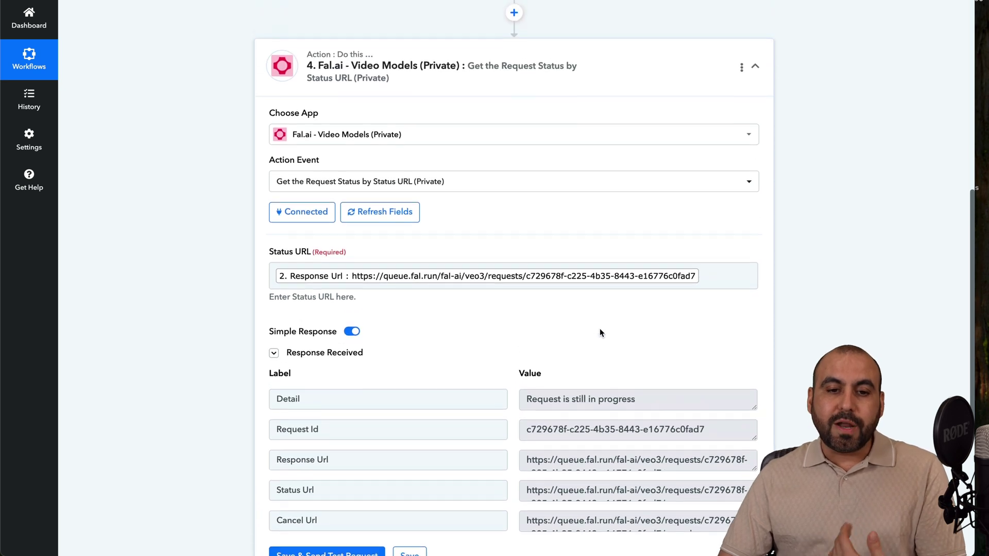
scroll(600, 330, "down", 4)
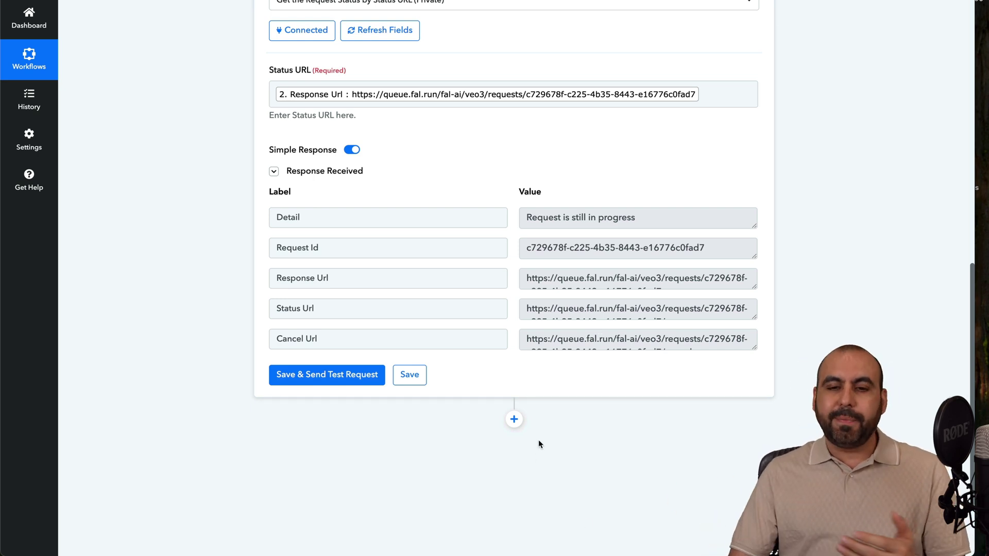
scroll(539, 444, "up", 7)
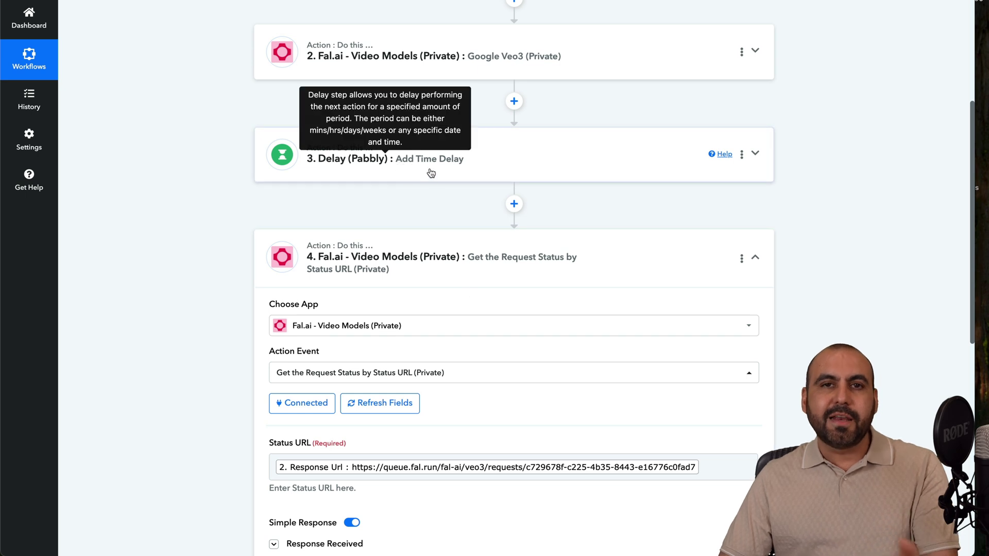
scroll(419, 190, "down", 7)
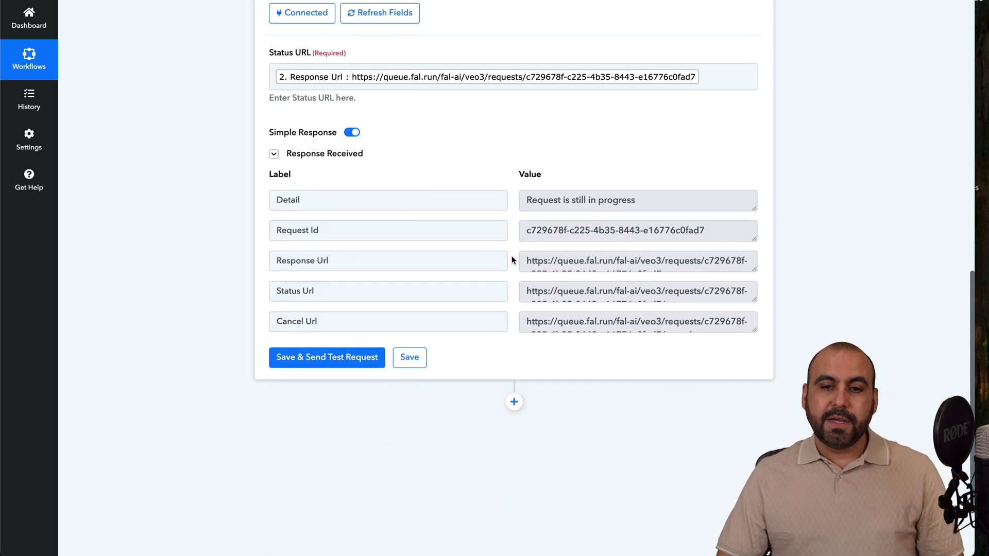
scroll(349, 510, "up", 3)
- Retest step 4 to get the output.mp4 Video Url, then select the full URL
left_click(350, 510)
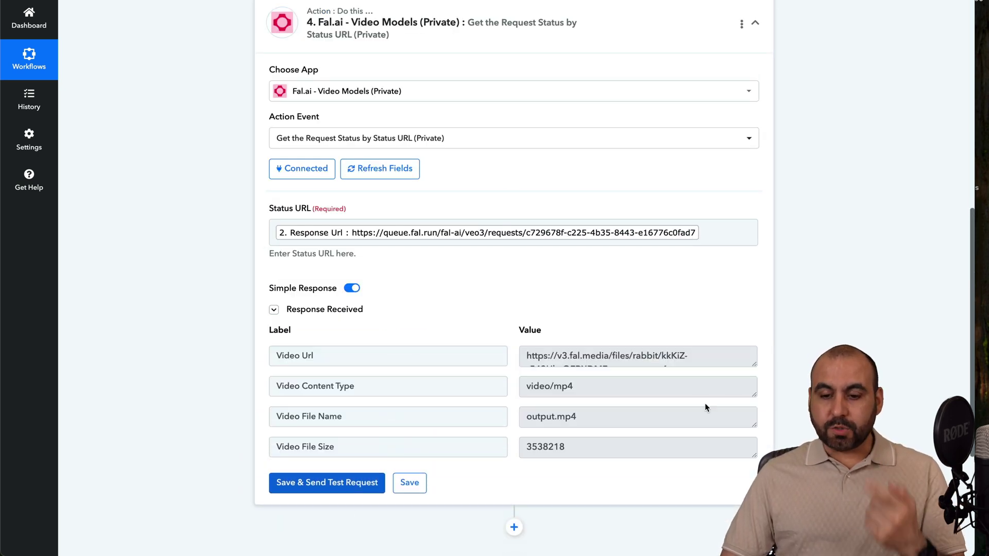
left_click_drag(754, 366, 755, 401)
left_click(615, 363)
key("ctrl+a")
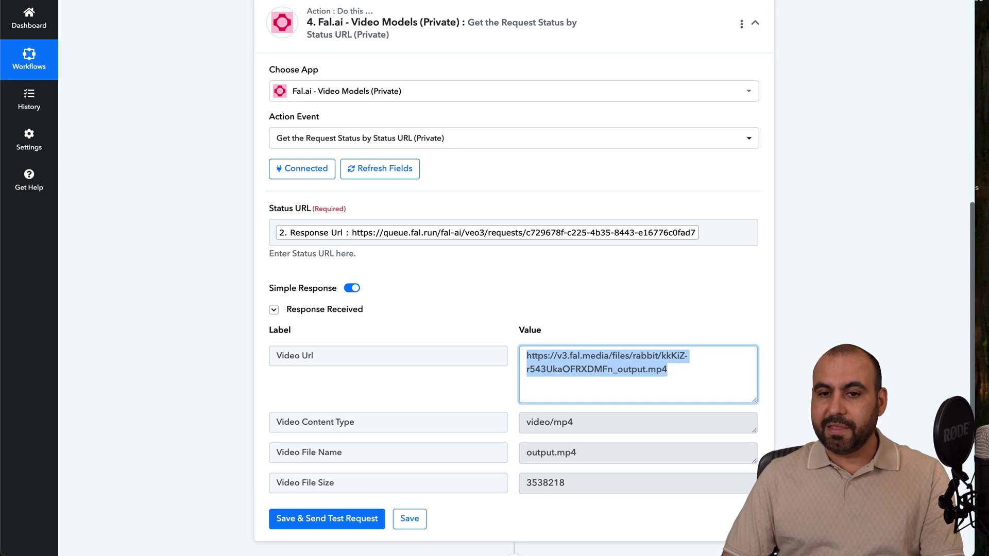
key("ctrl+t")
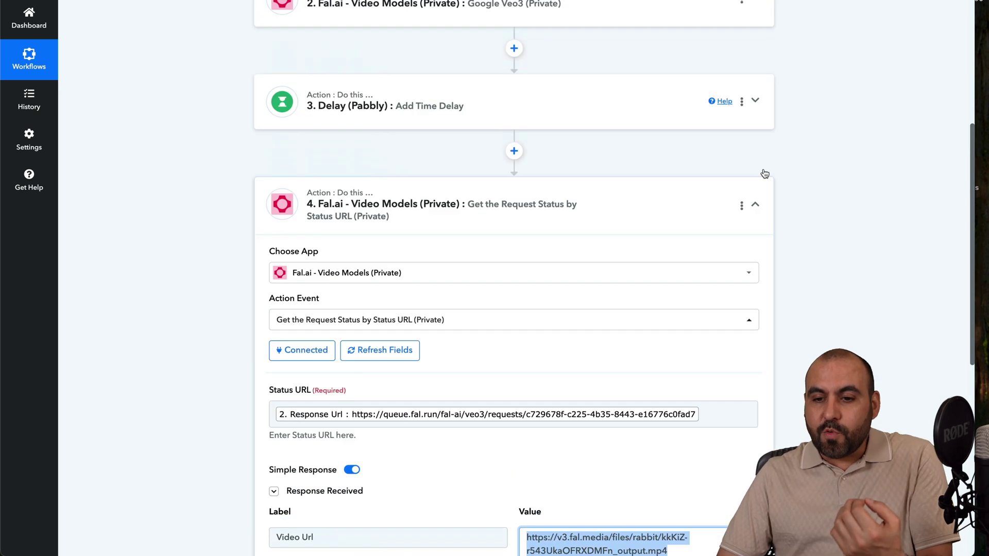
- Collapse step 4 to display all four workflow steps, then switch to the fal website
left_click(755, 204)
scroll(756, 205, "up", 3)
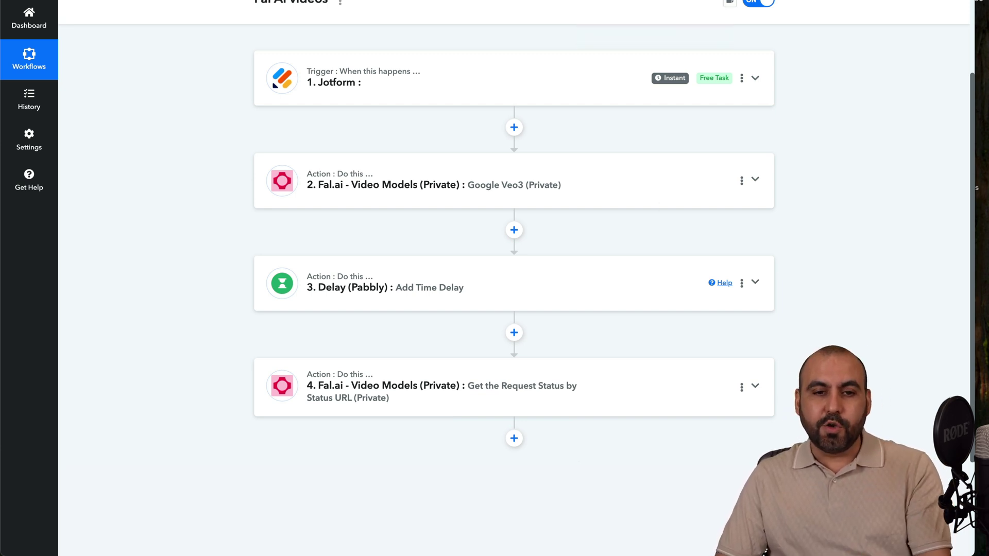
left_click(618, 1)
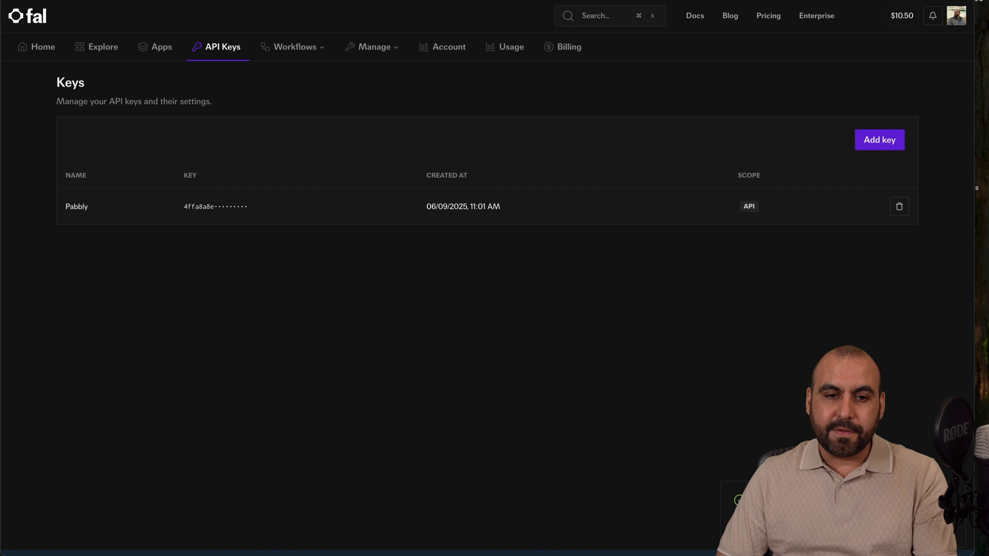
- Open the fal.ai Dashboard from Home
left_click(41, 46)
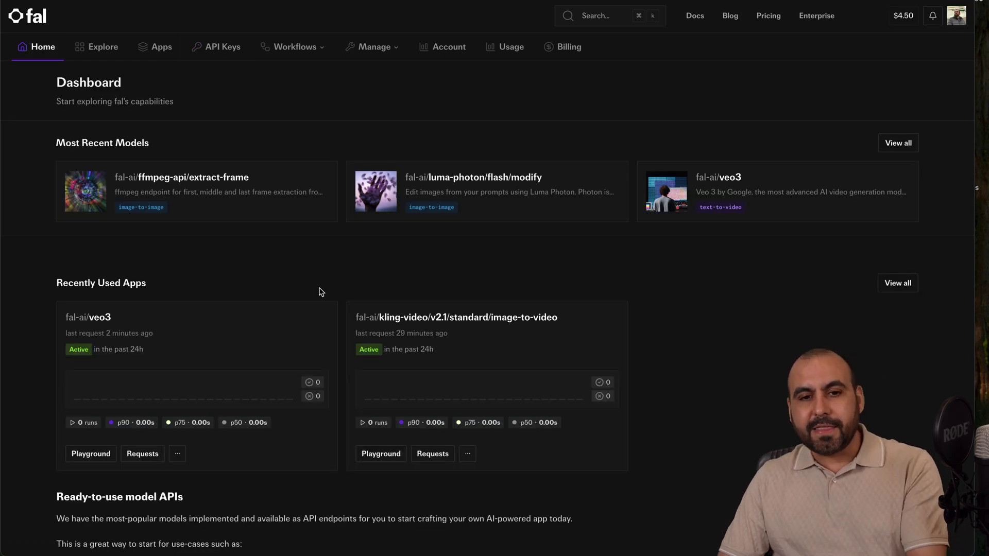